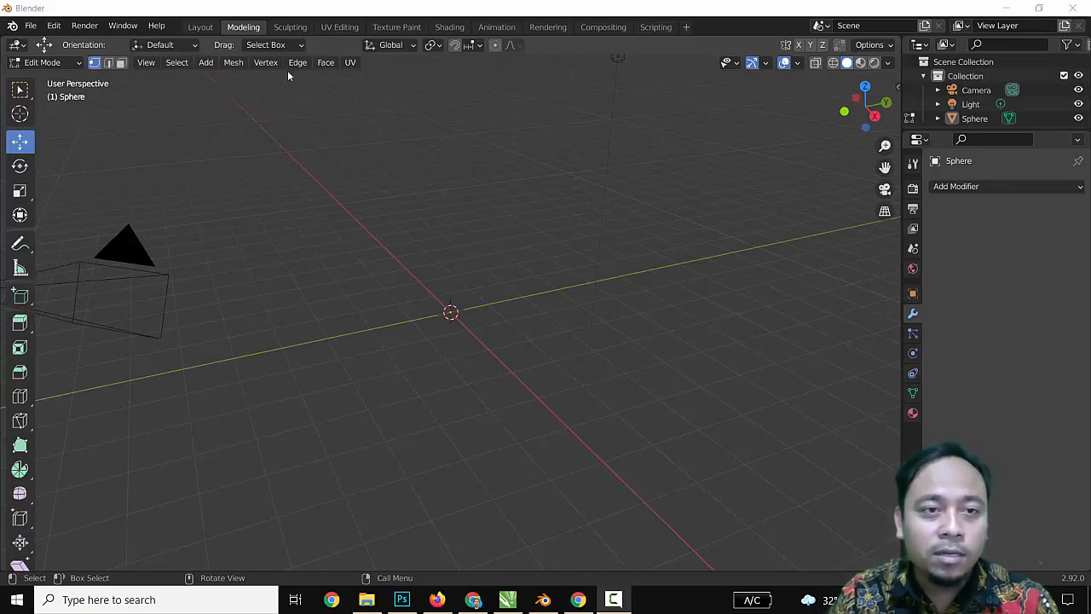
- Add an ico sphere to the empty mesh at the origin, and undo it
click(207, 63)
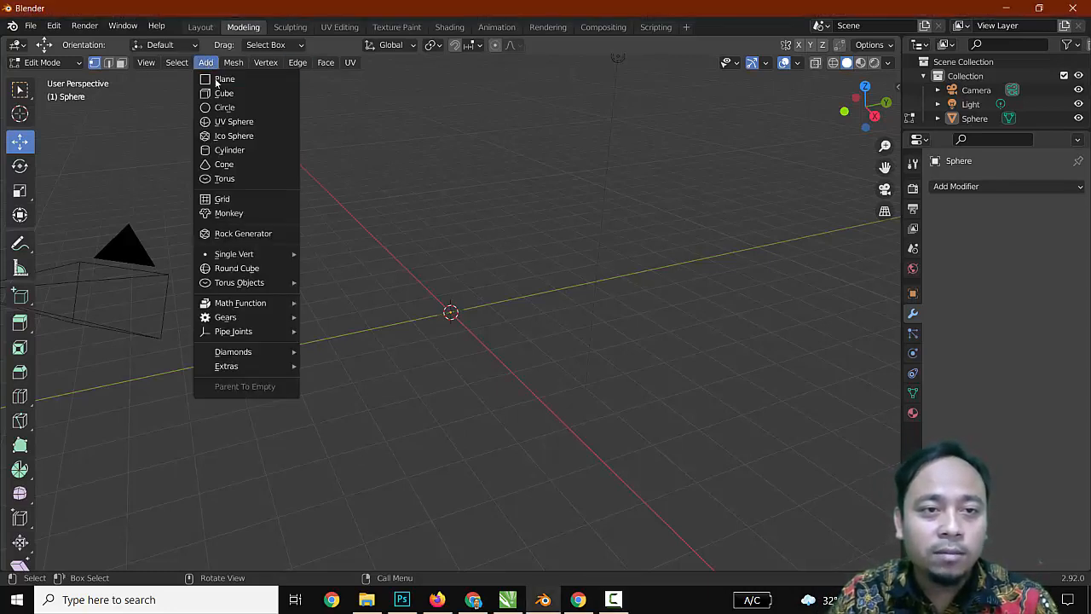
click(243, 135)
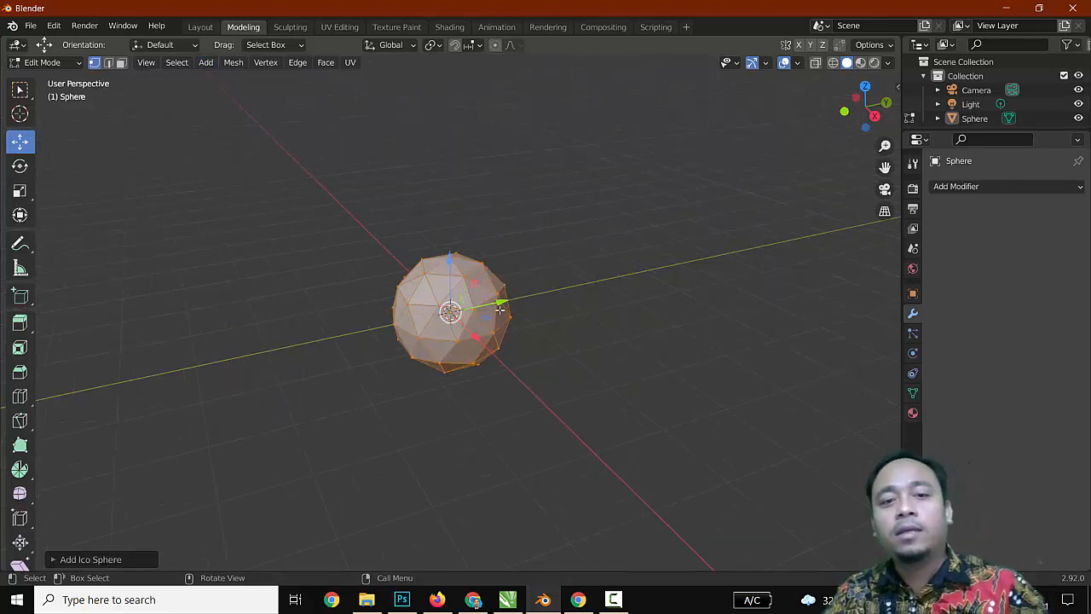
scroll(498, 310, up, 4)
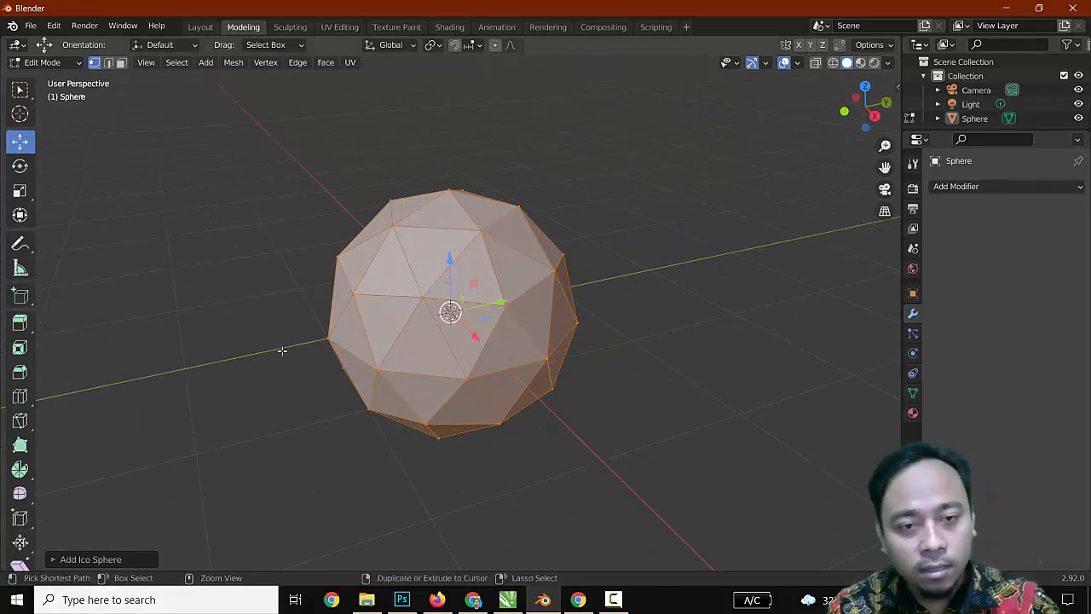
key(ctrl+z)
- Add a UV sphere at the origin, review its creation settings and deselect all its vertices
click(205, 62)
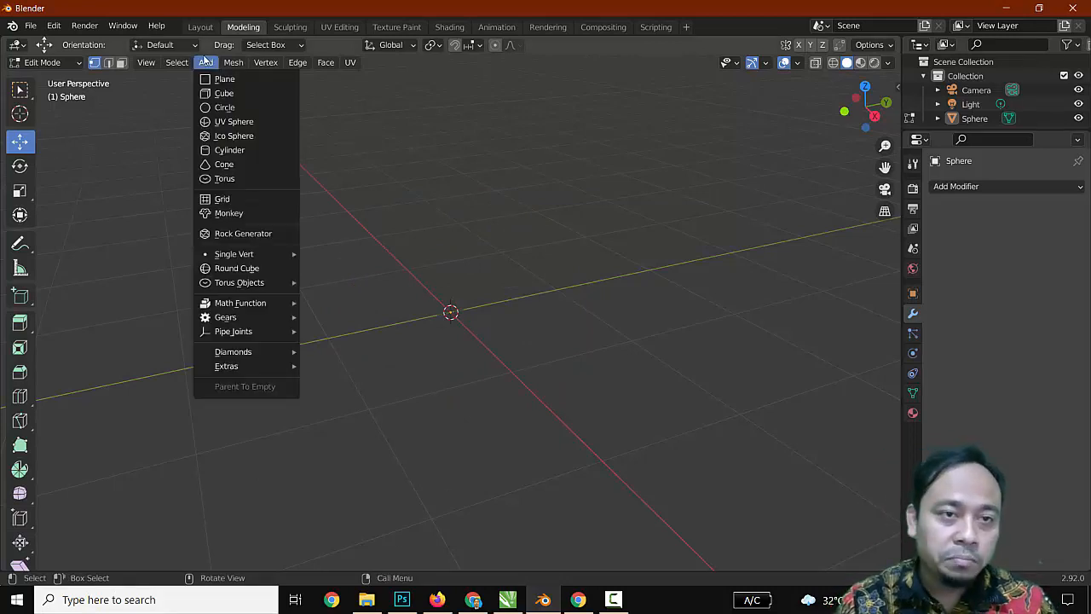
click(235, 122)
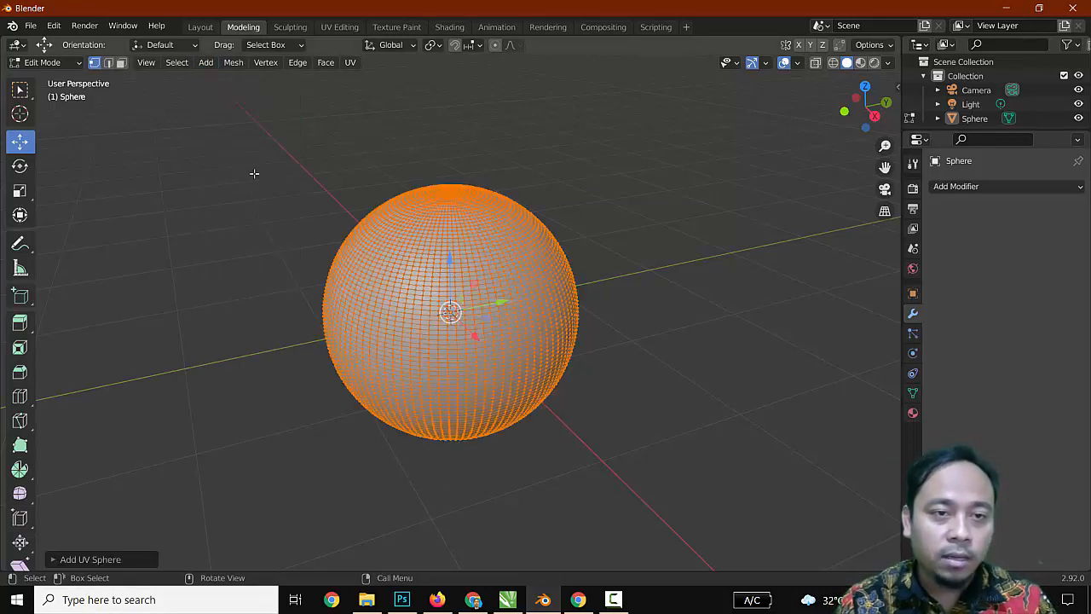
scroll(461, 328, up, 3)
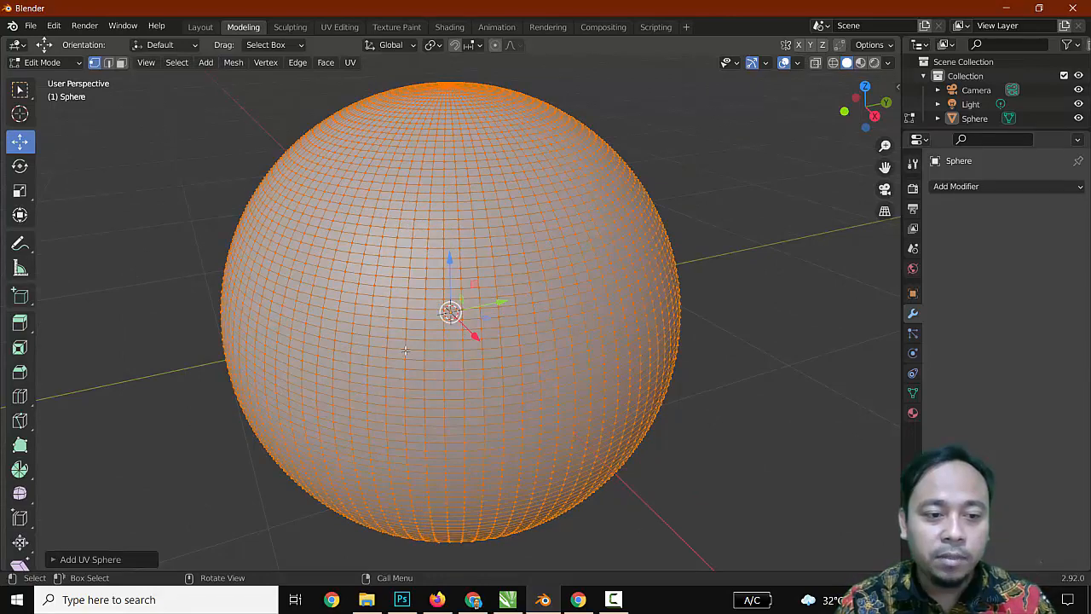
click(54, 559)
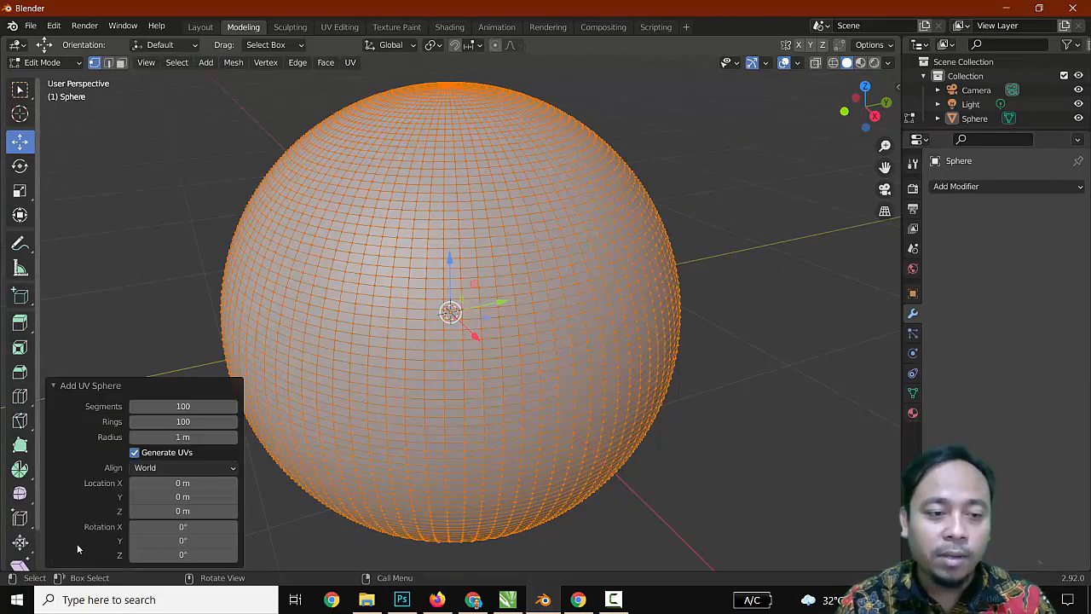
click(761, 433)
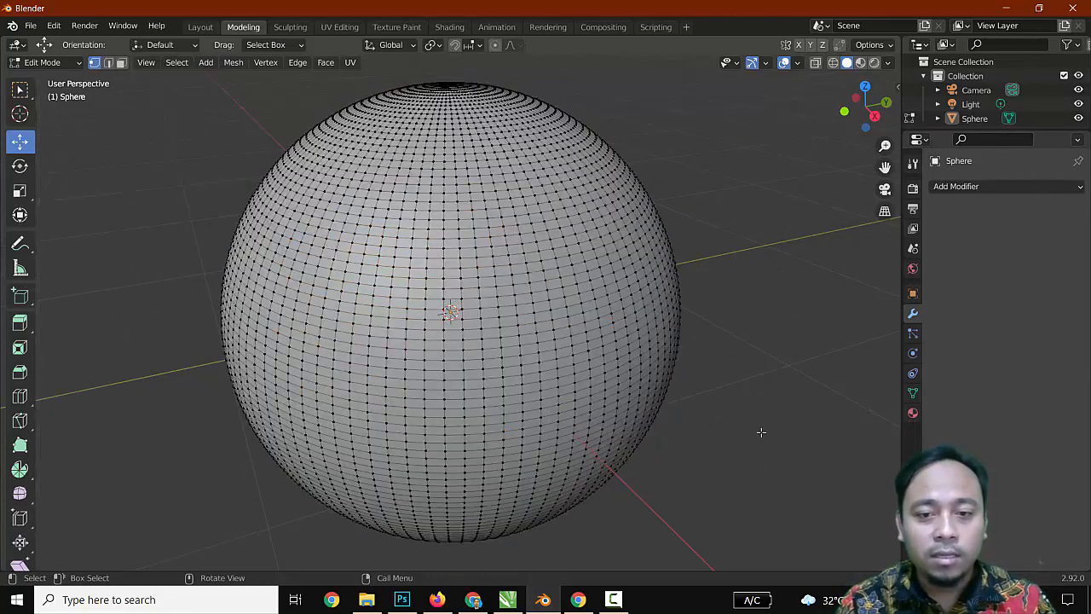
scroll(635, 402, down, 3)
scroll(629, 405, up, 3)
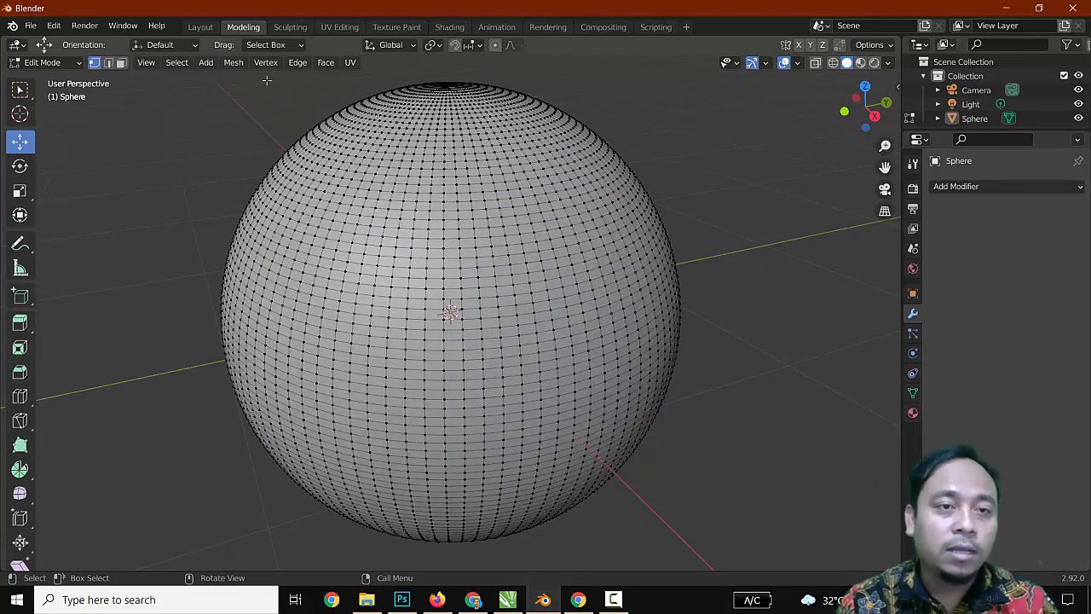
- Switch to the Sculpting workspace, try selecting the Clay and Clay Thumb brushes, and keep the brush list in two columns
click(290, 27)
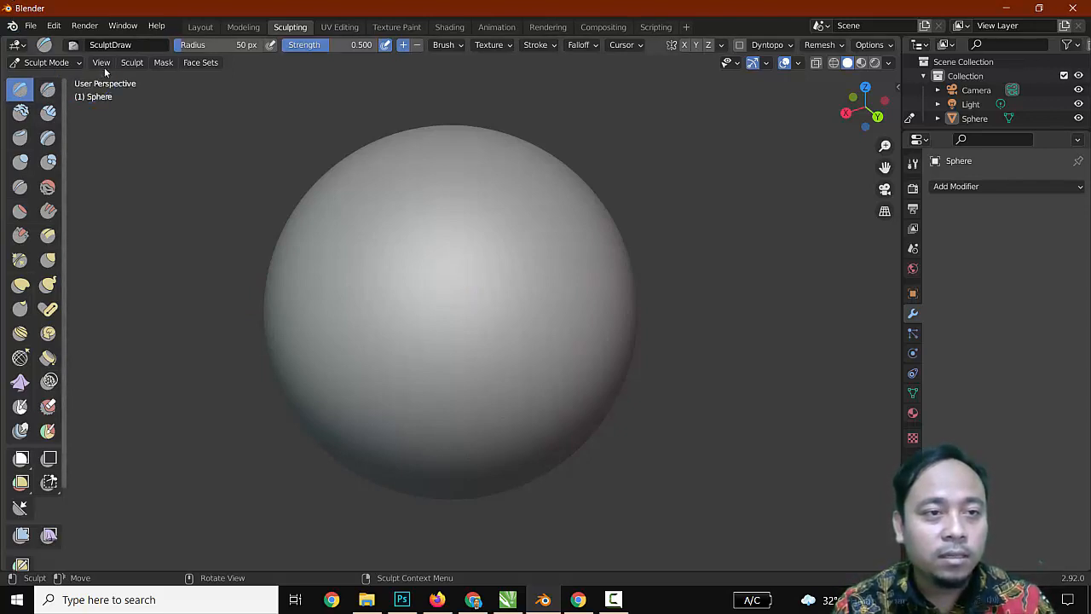
click(20, 113)
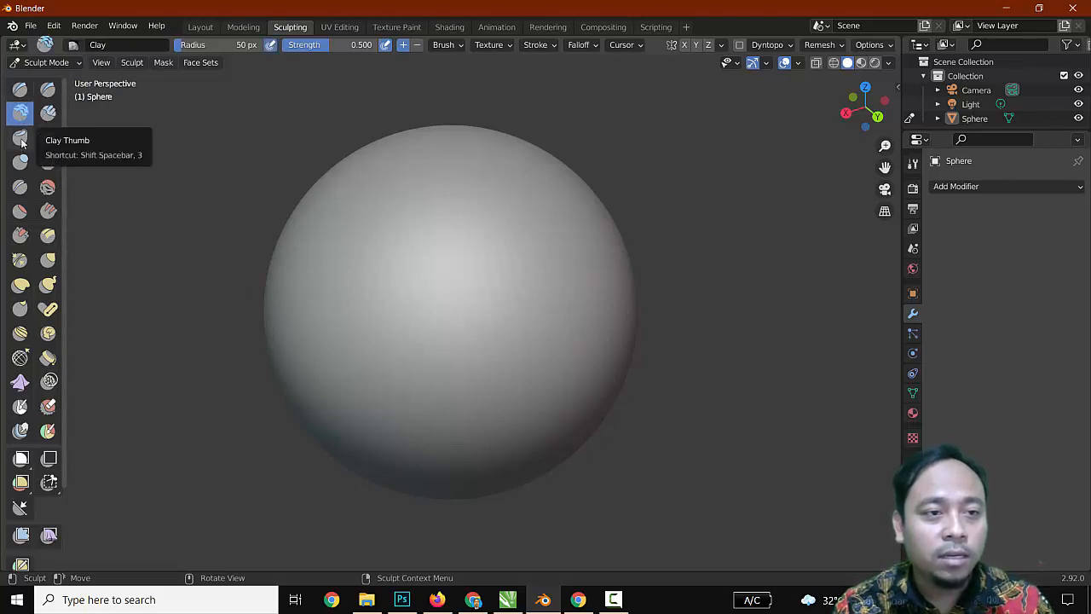
click(21, 140)
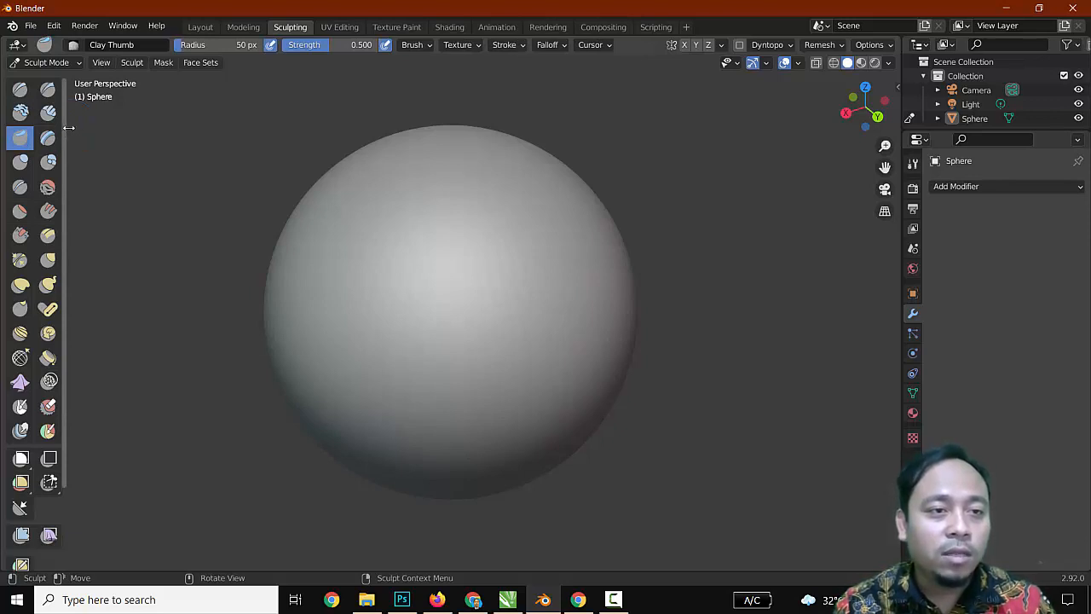
drag(65, 127, 40, 128)
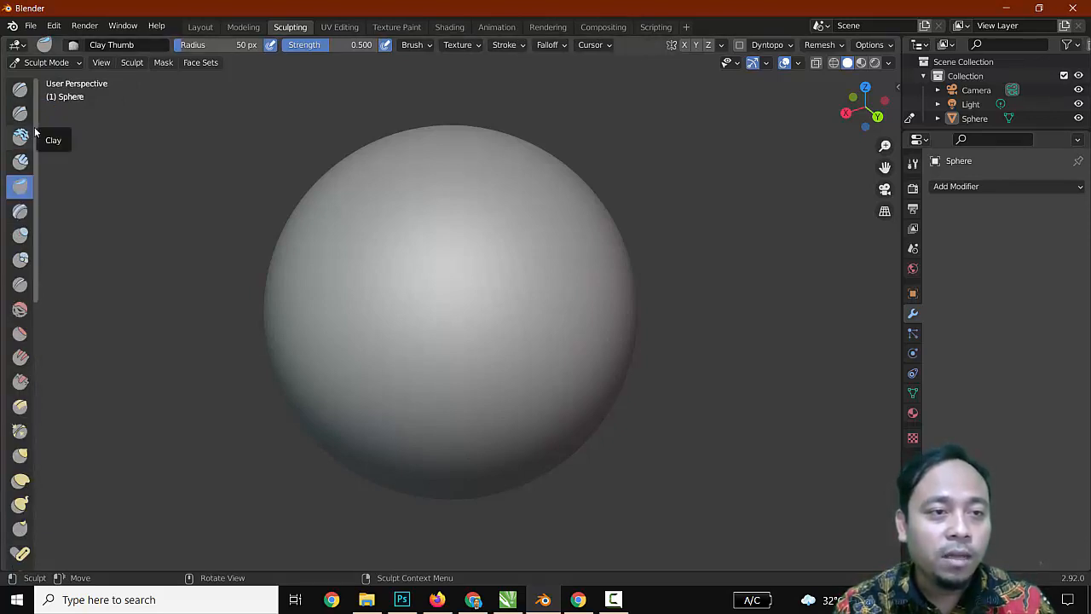
drag(39, 128, 58, 132)
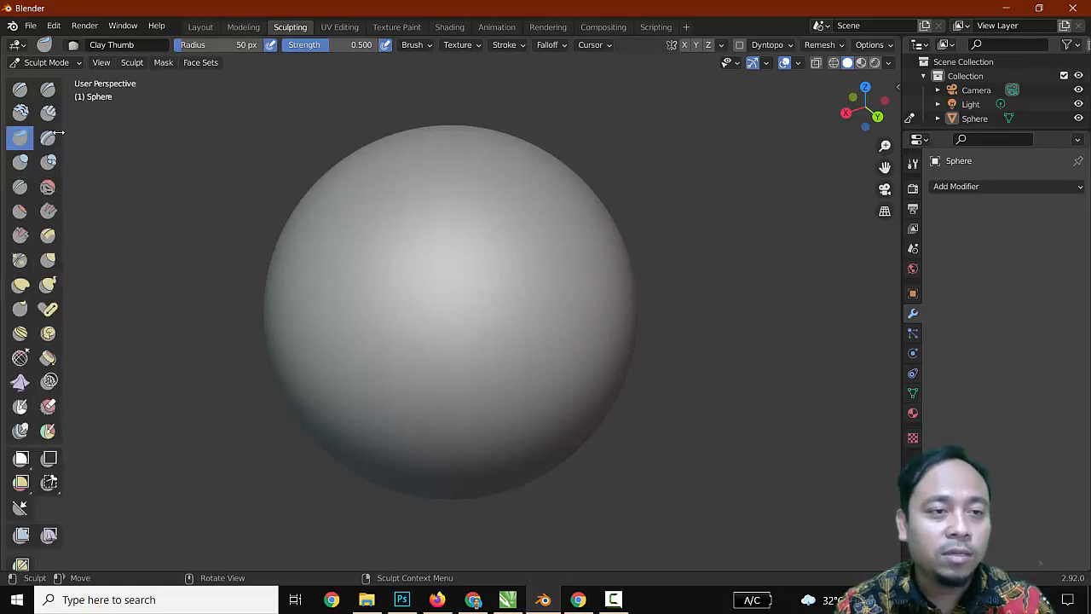
- Sculpt one vertical test stroke with the Draw brush and one beside it with Draw Sharp, and undo both
click(21, 90)
mouse_move(394, 213)
mouse_down()
mouse_move(378, 340)
mouse_move(401, 222)
mouse_move(375, 345)
mouse_up()
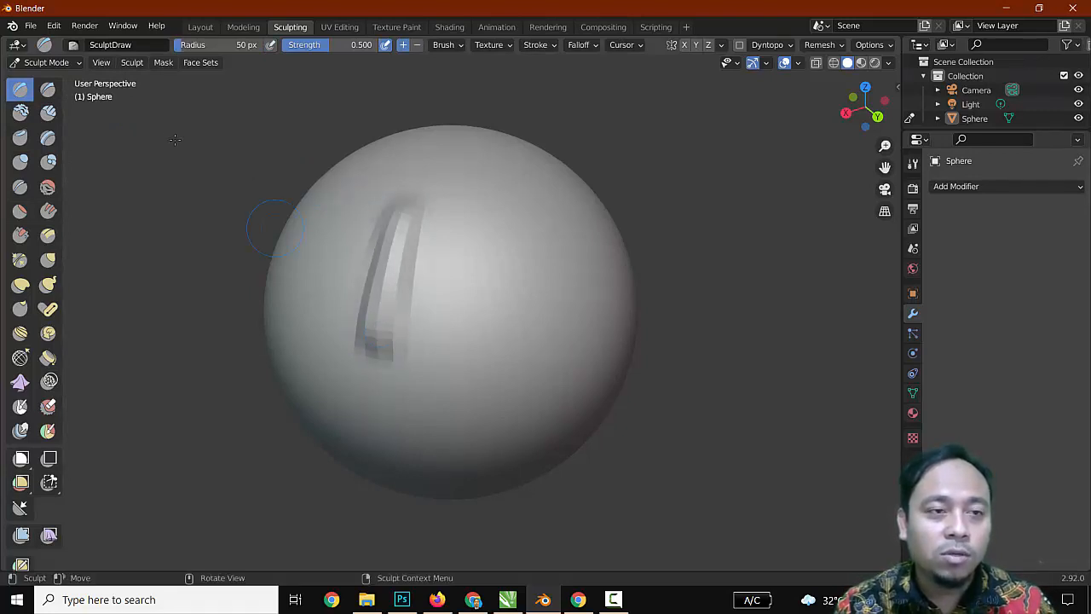
click(48, 90)
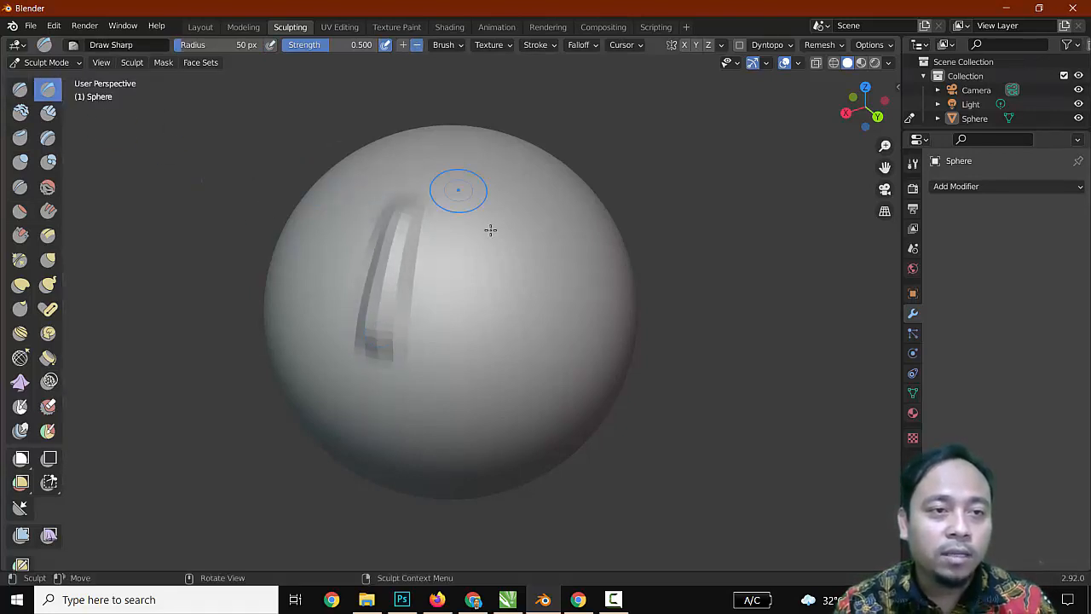
mouse_move(461, 213)
mouse_down()
mouse_move(441, 361)
mouse_move(446, 222)
mouse_move(440, 307)
mouse_up()
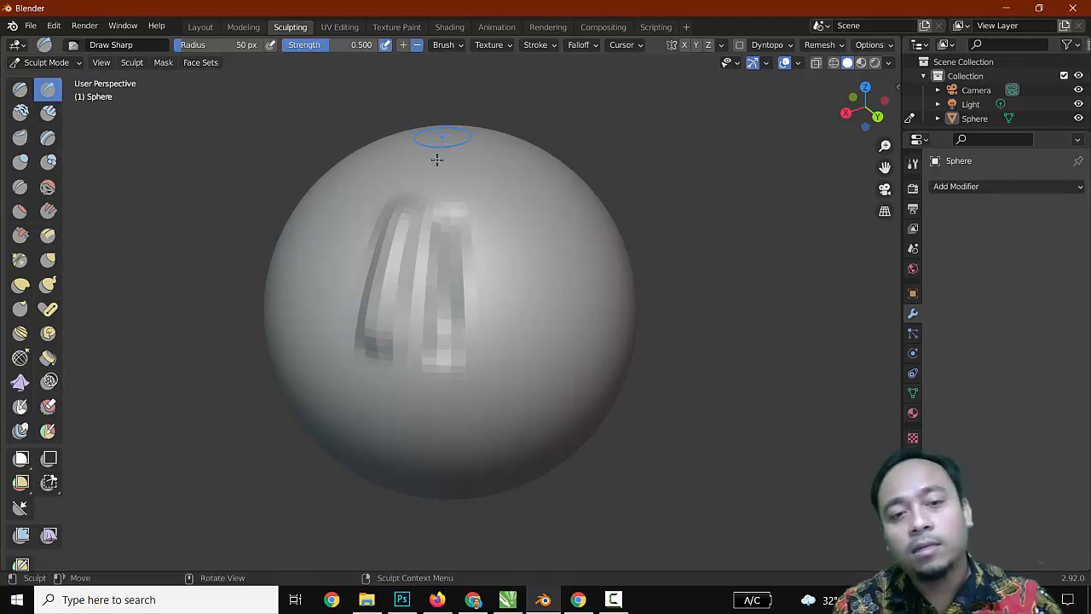
key(ctrl+z)
key(ctrl+z)
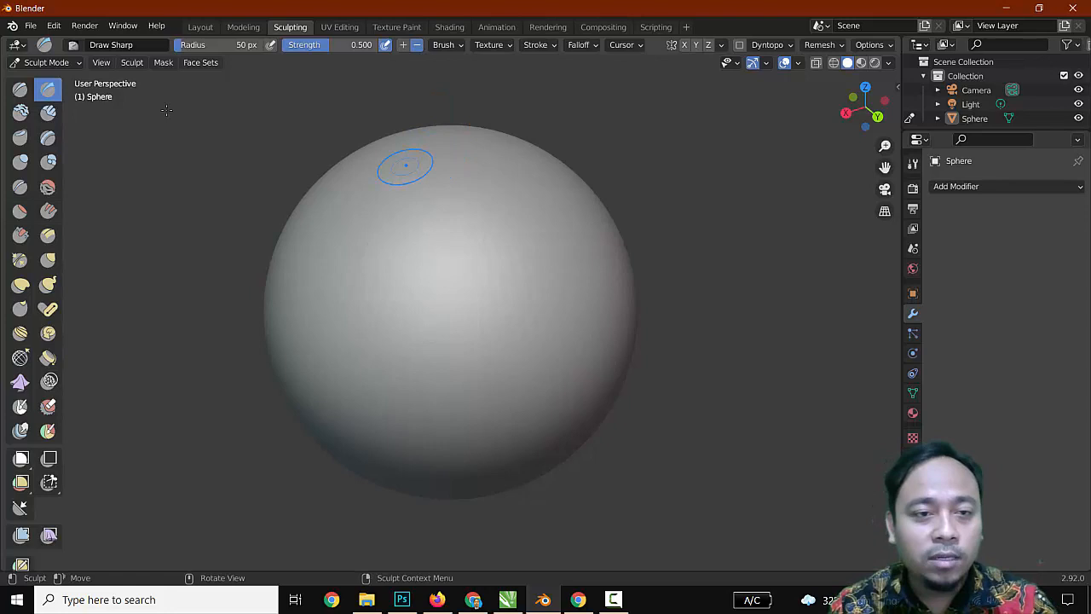
- With the Draw brush, sculpt a raised stroke, switch the direction to Subtract, carve a groove beside it, and undo both
click(20, 89)
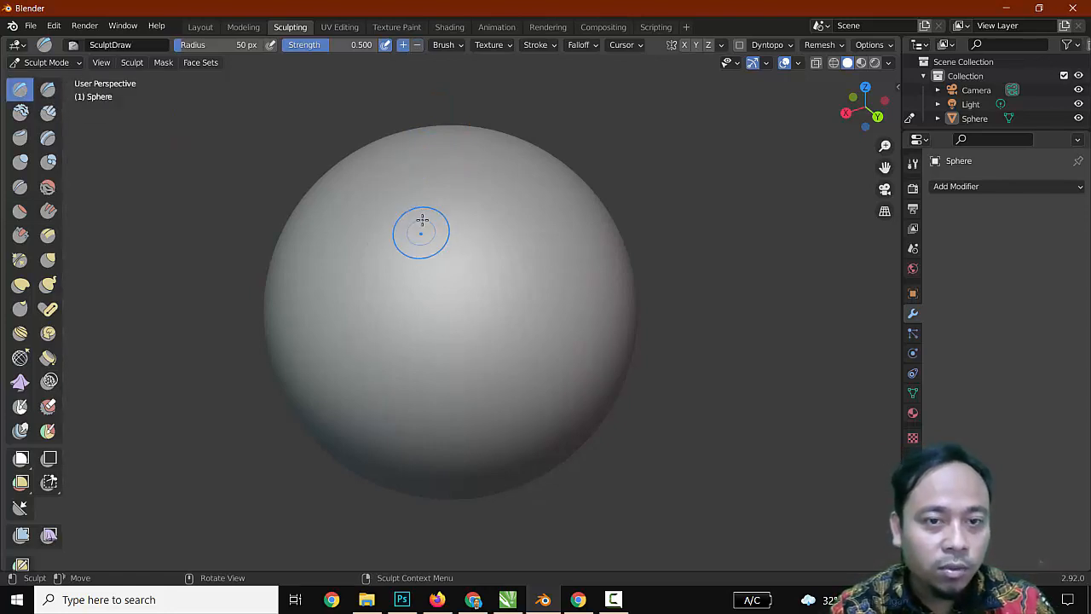
mouse_move(416, 199)
mouse_down()
mouse_move(390, 324)
mouse_move(419, 219)
mouse_up()
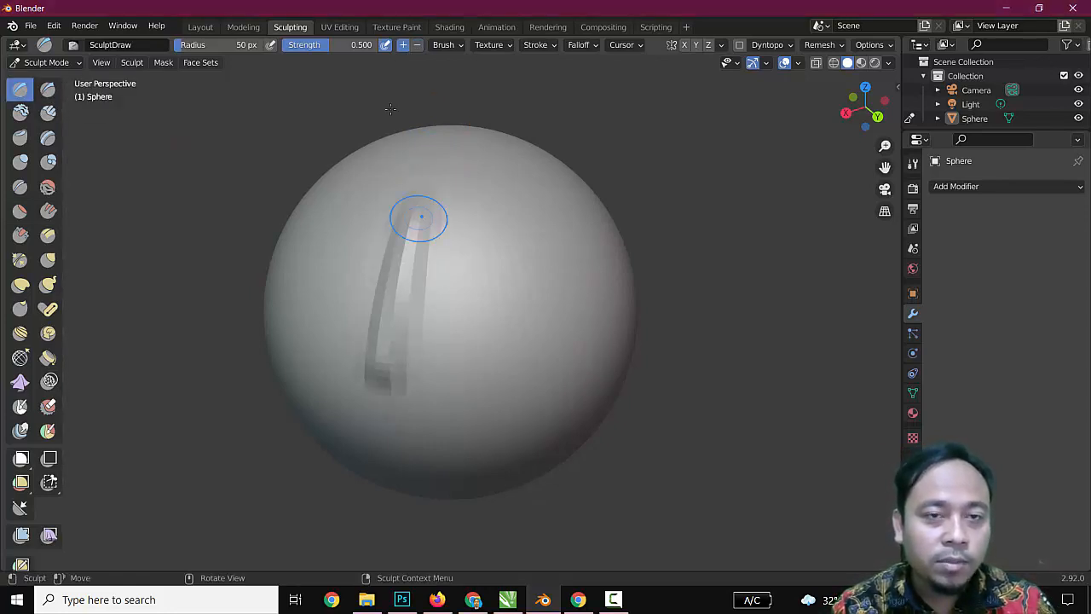
click(417, 46)
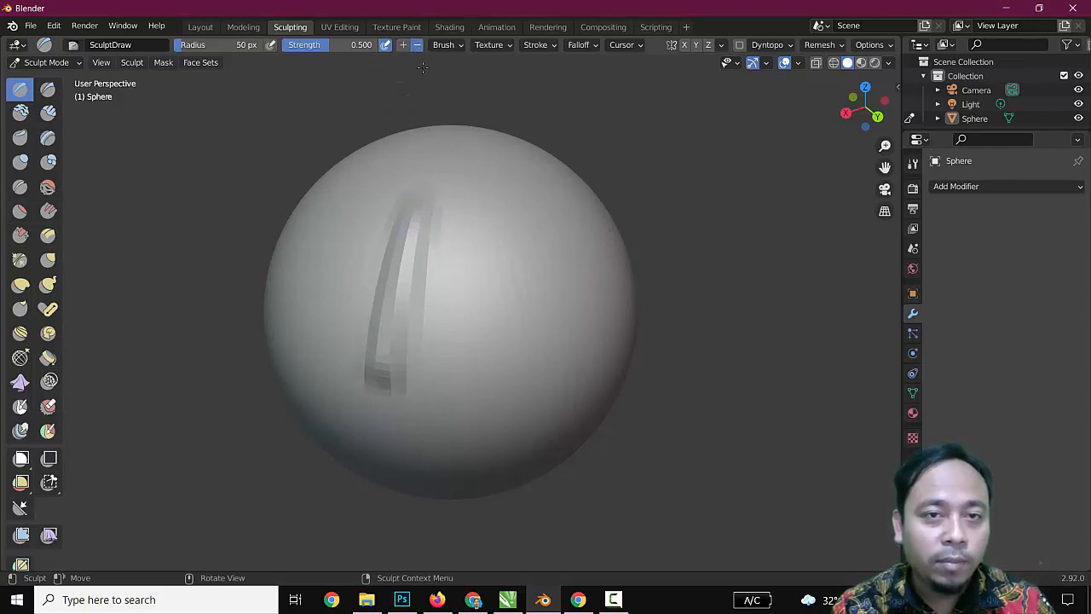
mouse_move(448, 212)
mouse_down()
mouse_move(438, 341)
mouse_move(444, 205)
mouse_move(445, 218)
mouse_up()
drag(438, 346, 443, 337)
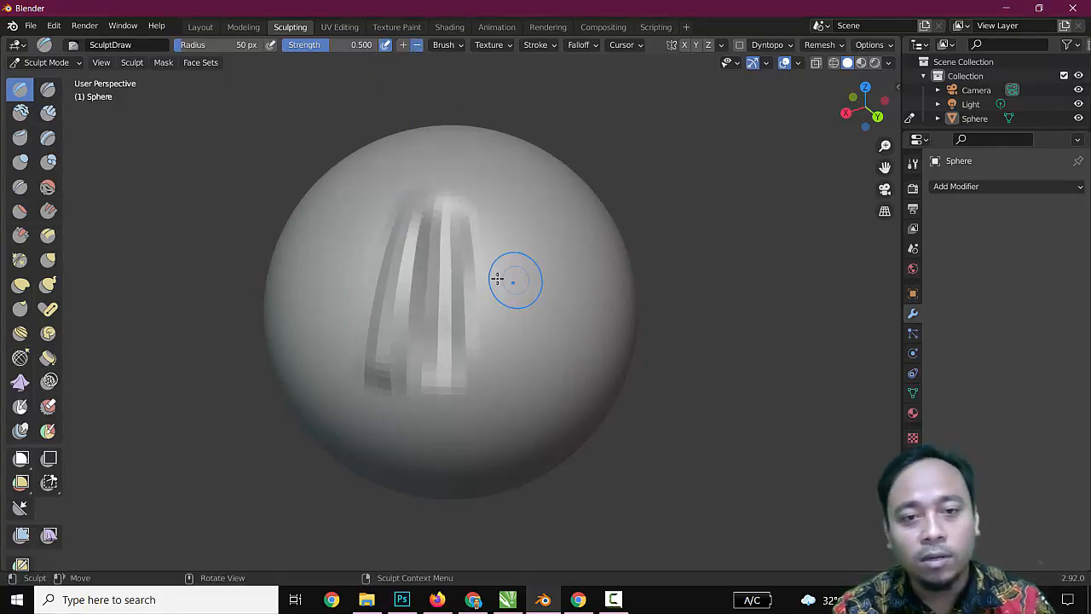
scroll(511, 290, up, 1)
middle_drag(534, 312, 725, 354)
key(ctrl+z)
key(ctrl+z)
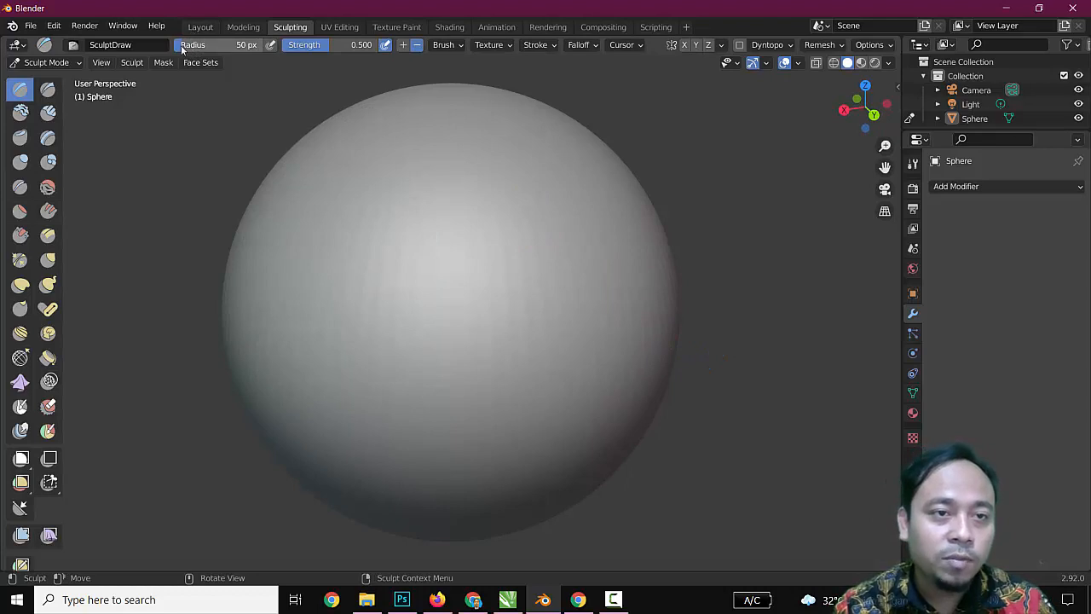
- Set the brush radius to 301 px, carve a test stroke on the sphere's front, and undo it
drag(196, 49, 226, 50)
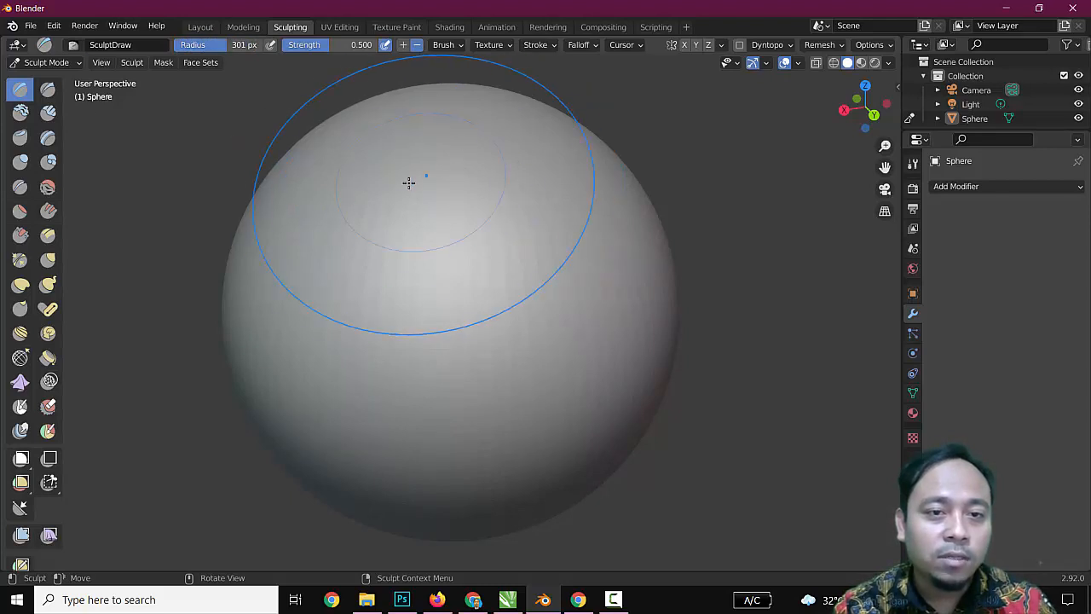
drag(410, 193, 418, 272)
key(ctrl+z)
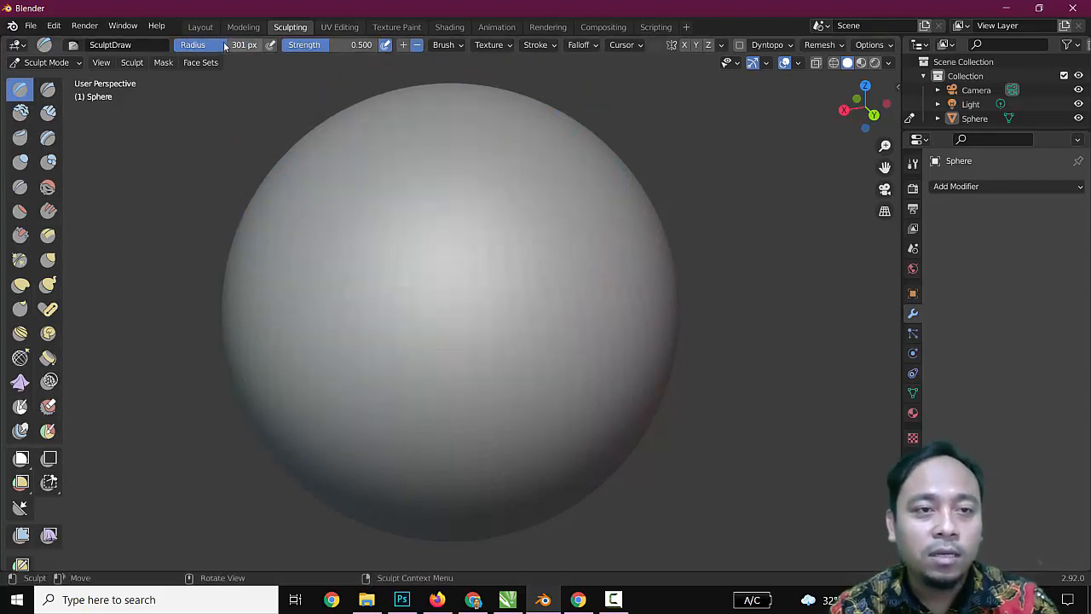
- Carve one stroke with a much smaller brush radius and another at 109 px, and undo both
drag(226, 47, 183, 47)
mouse_move(409, 196)
mouse_down()
mouse_move(383, 298)
mouse_move(406, 185)
mouse_move(388, 338)
mouse_move(419, 168)
mouse_move(405, 154)
mouse_up()
drag(183, 46, 192, 47)
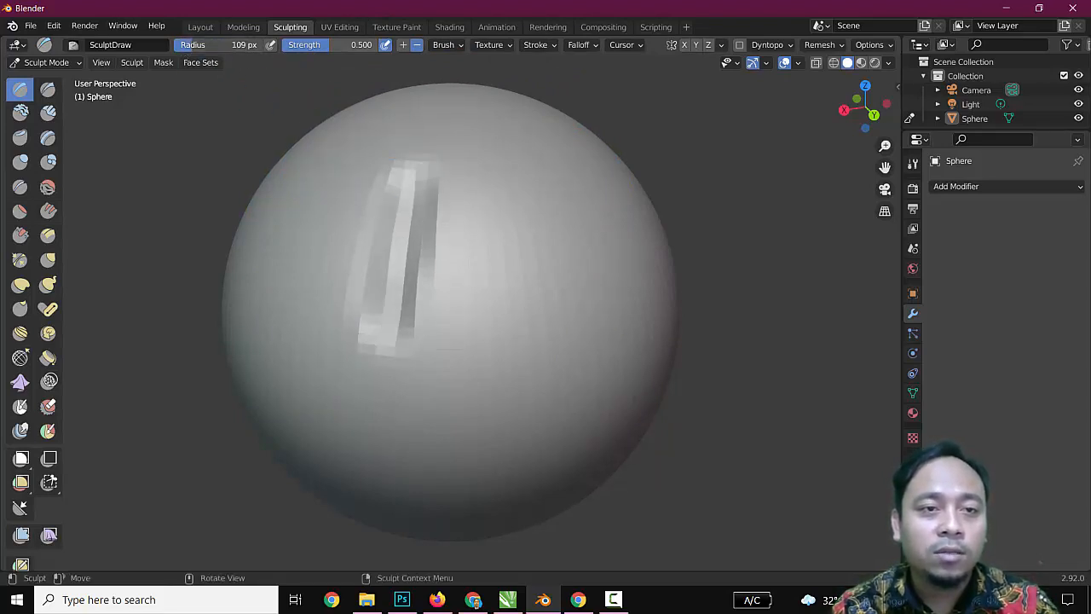
mouse_move(490, 188)
mouse_down()
mouse_move(492, 298)
mouse_move(499, 171)
mouse_move(502, 227)
mouse_move(489, 239)
mouse_up()
mouse_move(796, 298)
middle_down()
mouse_move(730, 283)
mouse_move(806, 299)
middle_up()
key(ctrl+z)
key(ctrl+z)
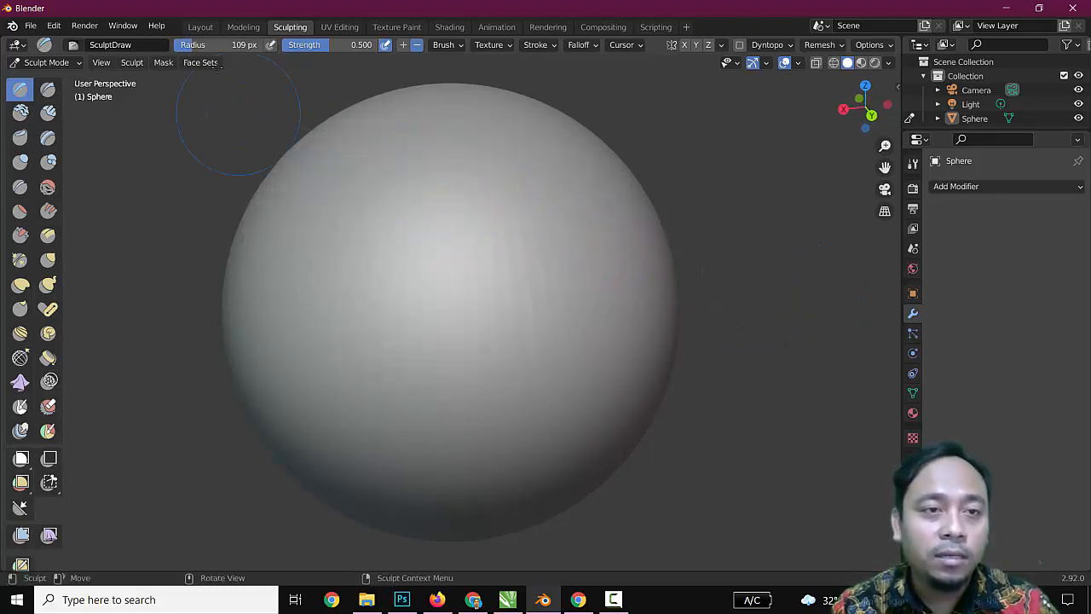
- Set the brush strength to 1.000 and the radius to 68 px, and carve a vertical groove on the sphere
drag(329, 48, 376, 48)
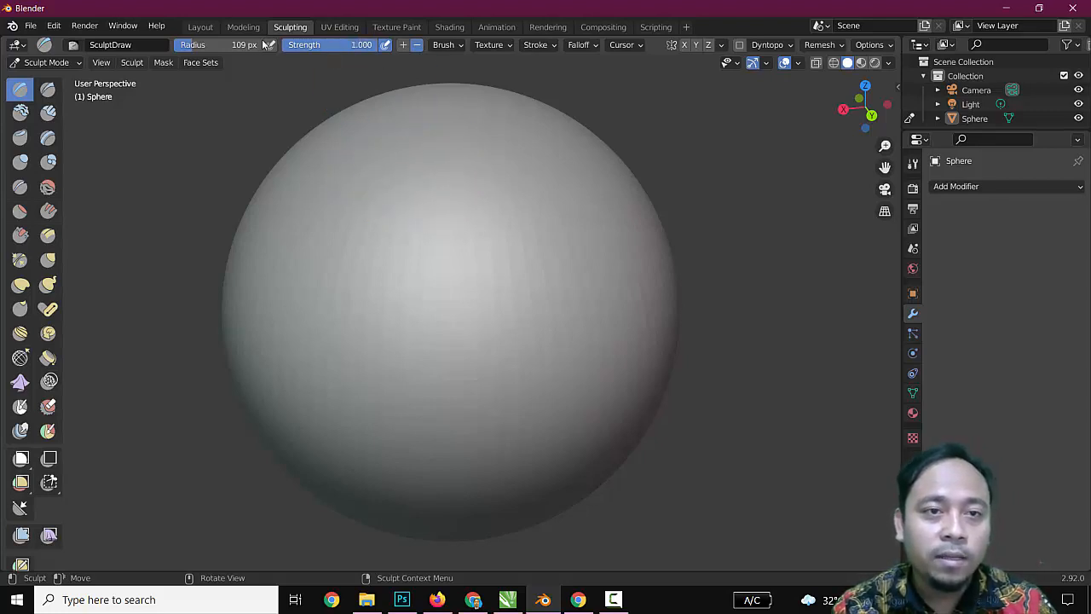
drag(247, 45, 202, 56)
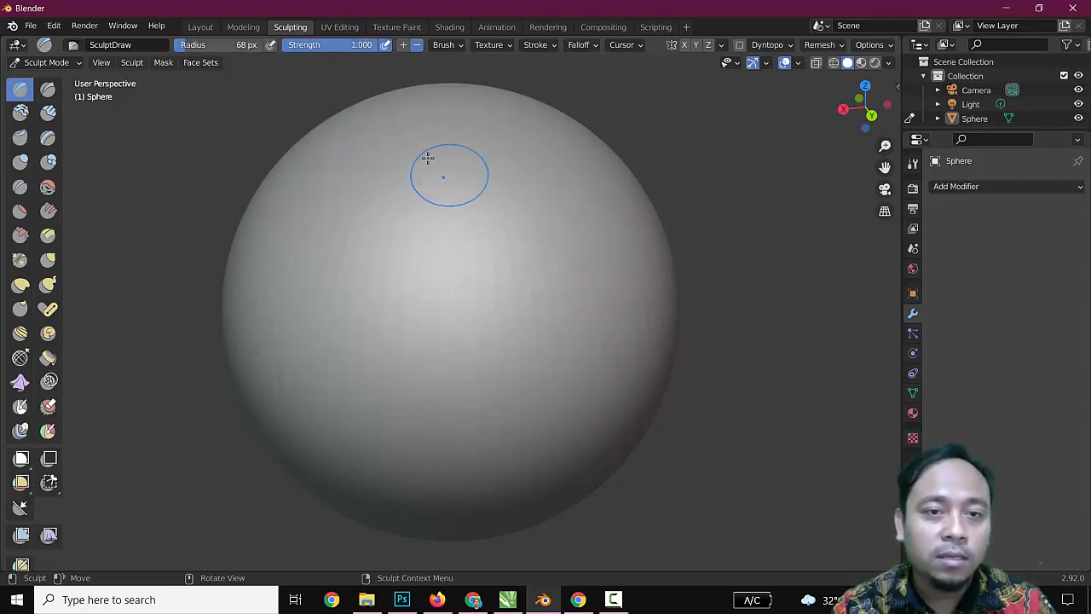
mouse_move(431, 153)
mouse_down()
mouse_move(418, 312)
mouse_move(441, 160)
mouse_move(439, 322)
mouse_up()
middle_drag(799, 304, 755, 304)
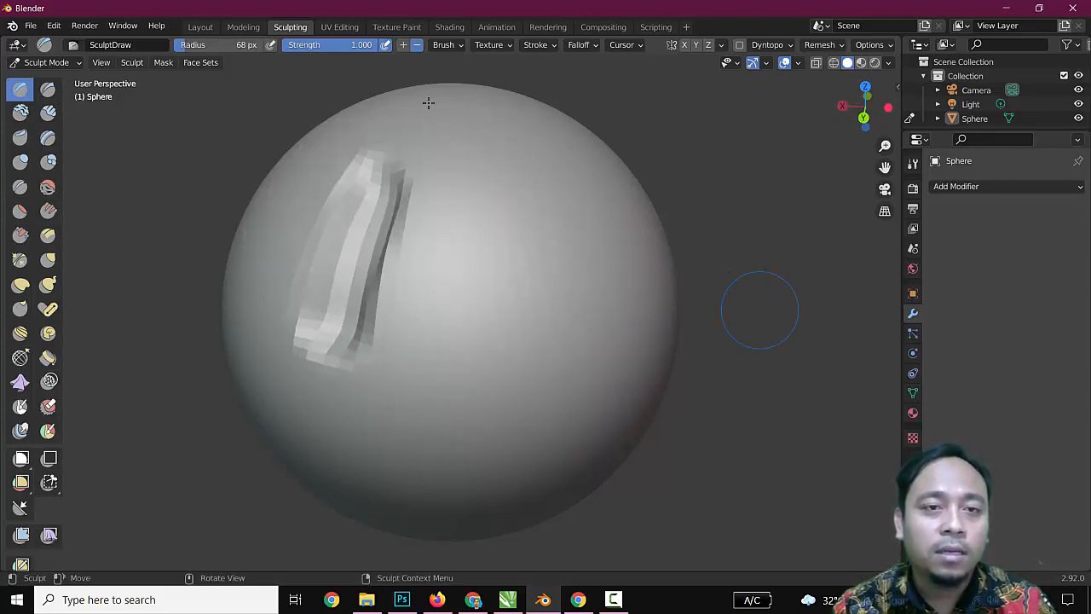
- Set the brush strength to 0.538, carve a second groove beside the first for comparison, and undo both grooves
mouse_move(340, 50)
mouse_down()
mouse_move(294, 49)
mouse_move(312, 50)
mouse_up()
mouse_move(469, 170)
mouse_down()
mouse_move(455, 342)
mouse_move(458, 187)
mouse_move(462, 326)
mouse_move(478, 190)
mouse_move(458, 168)
mouse_move(428, 339)
mouse_up()
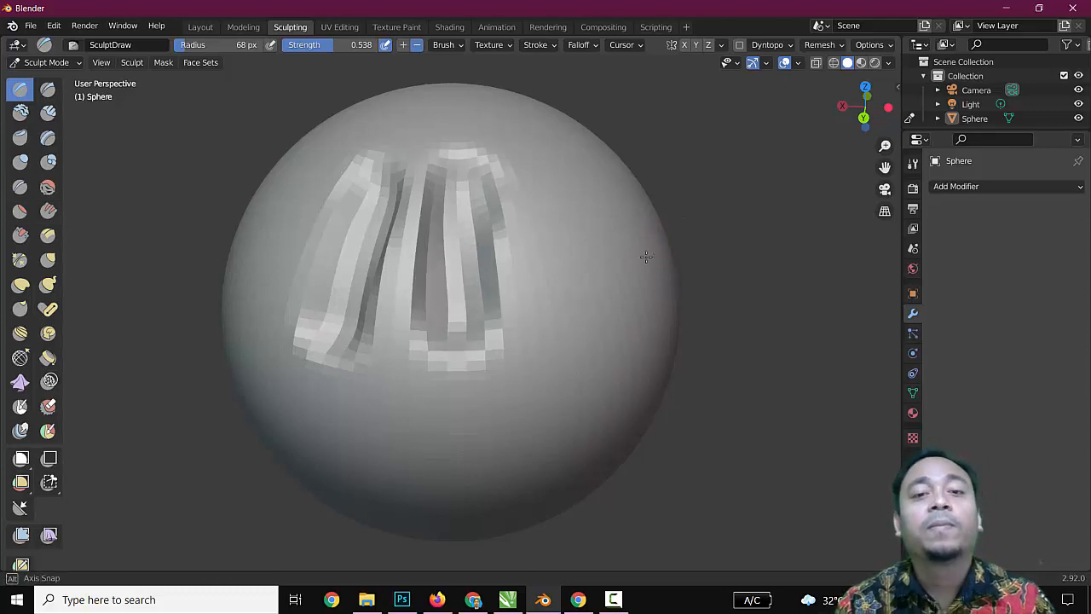
mouse_move(645, 255)
middle_down()
mouse_move(622, 247)
mouse_move(688, 240)
middle_up()
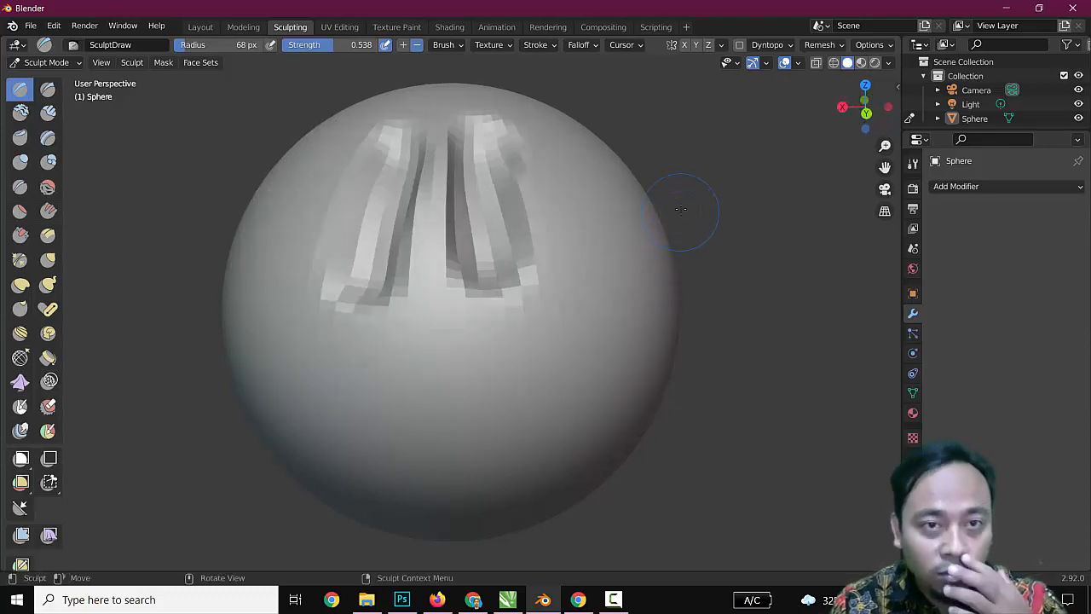
key(ctrl+z)
key(ctrl+z)
key(ctrl+z)
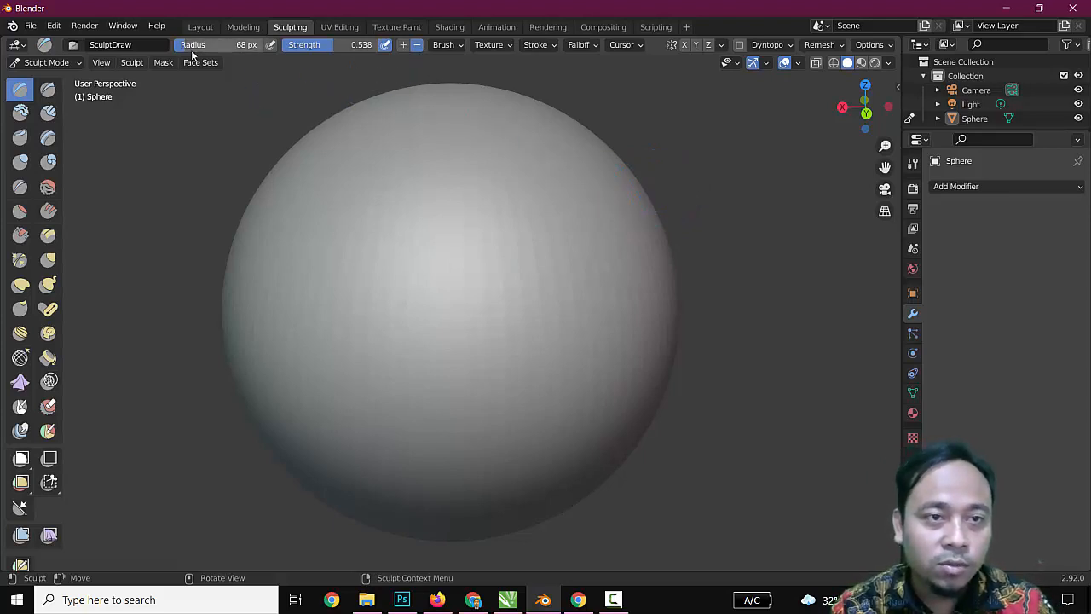
- Show the active tool's brush settings in the properties and set the Draw brush's radius to 297 px
drag(187, 51, 246, 44)
click(913, 164)
drag(1024, 337, 1015, 339)
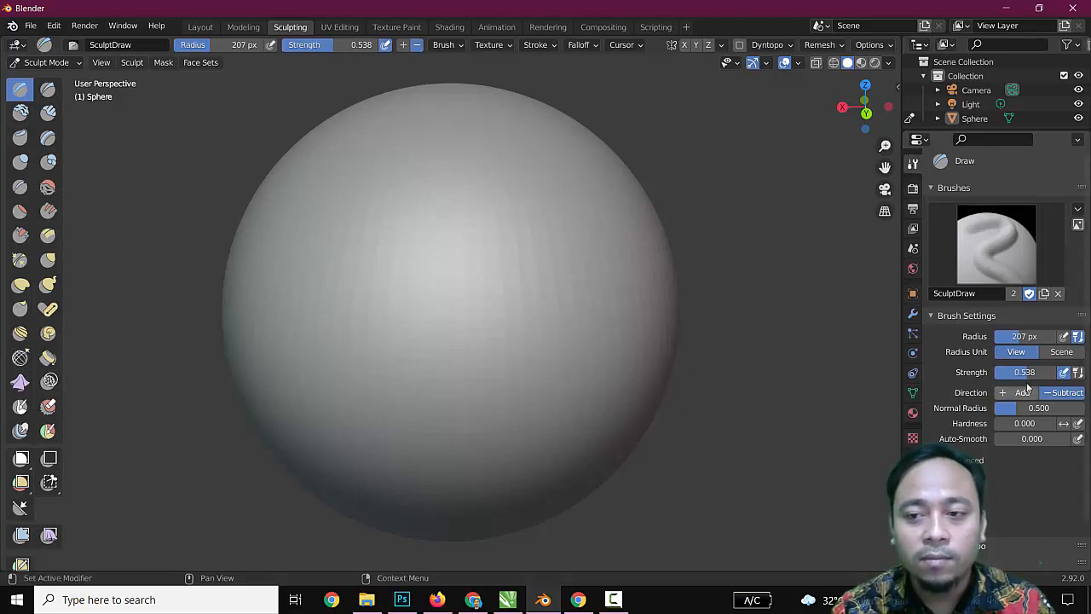
drag(1021, 338, 1051, 338)
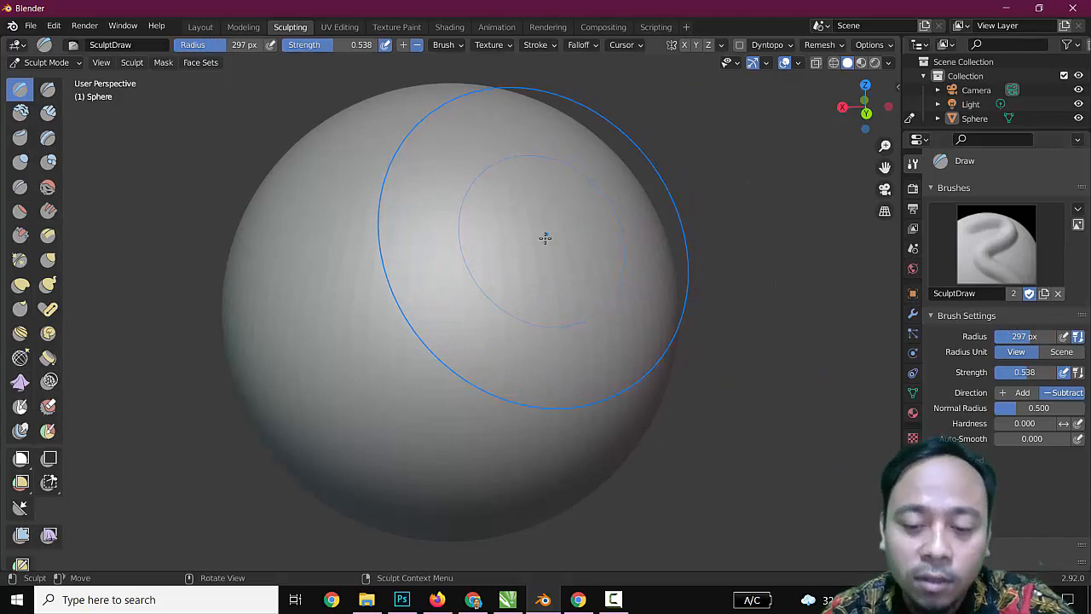
- Set the Draw brush's radius to 90 px and enlarge it in increments to 292 px
key(f)
click(494, 261)
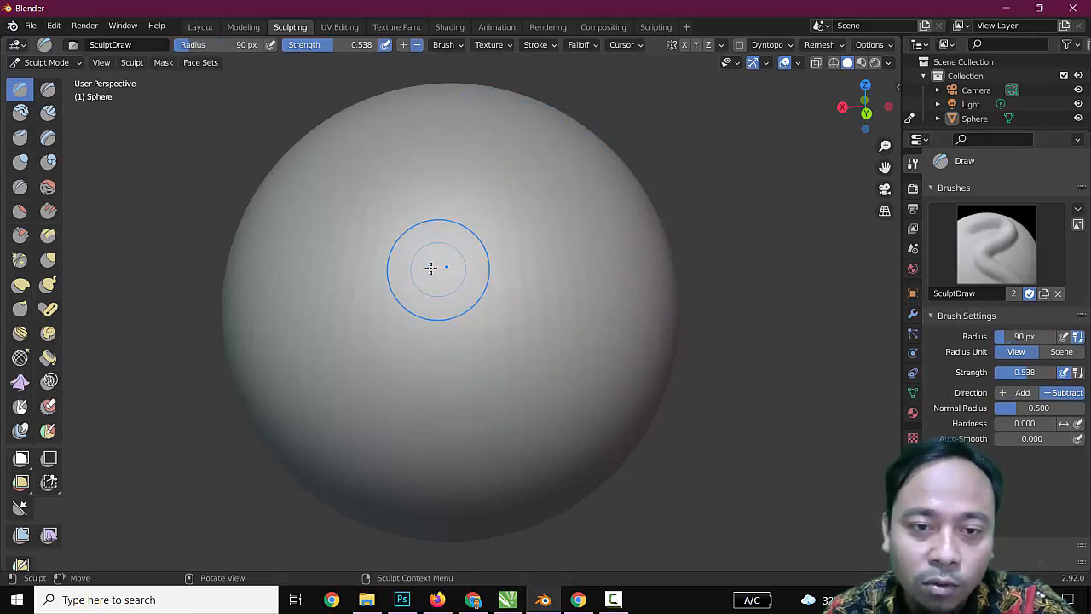
key(bracketright)
key(bracketright)
key(bracketright)
key(bracketright)
key(bracketright)
key(bracketright)
key(bracketright)
key(bracketright)
key(bracketright)
key(bracketright)
key(bracketright)
key(bracketright)
key(bracketright)
key(bracketright)
key(bracketright)
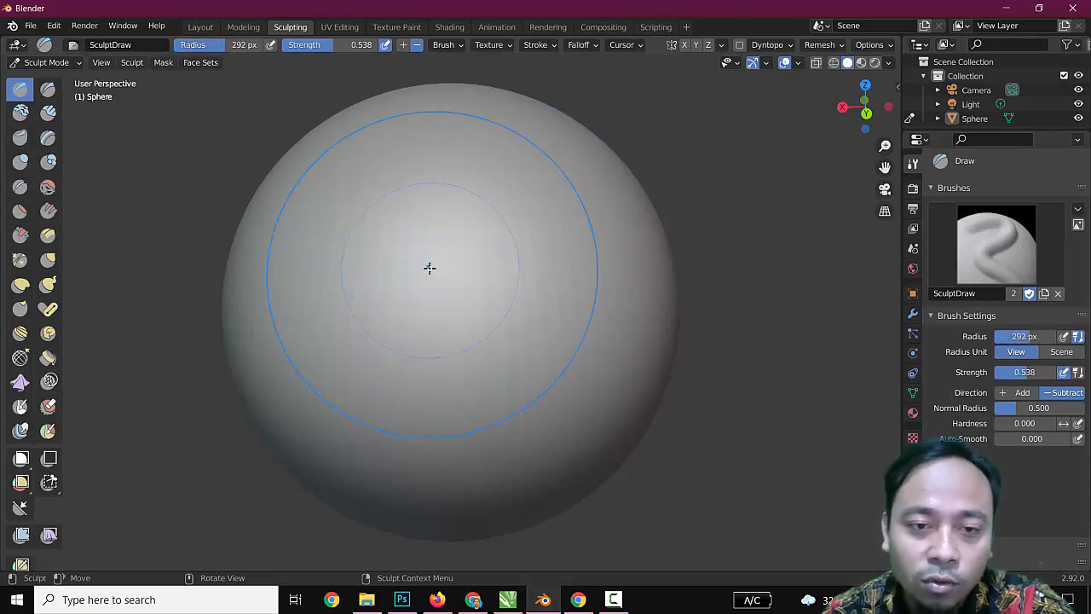
- Shrink the Draw brush's radius in increments to 50 px, then step it up and back down
key(bracketleft)
key(bracketleft)
key(bracketleft)
key(bracketleft)
key(bracketleft)
key(bracketleft)
key(bracketleft)
key(bracketleft)
key(bracketleft)
key(bracketleft)
key(bracketleft)
key(bracketleft)
key(bracketleft)
key(bracketleft)
key(bracketleft)
key(bracketleft)
key(bracketleft)
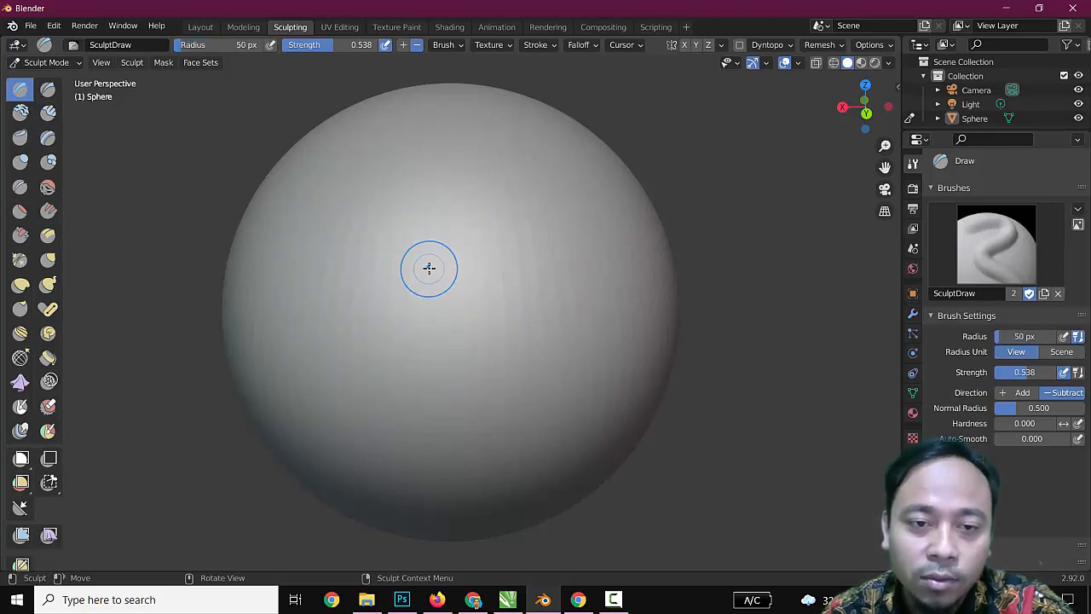
key(bracketright)
key(bracketright)
key(bracketleft)
key(bracketleft)
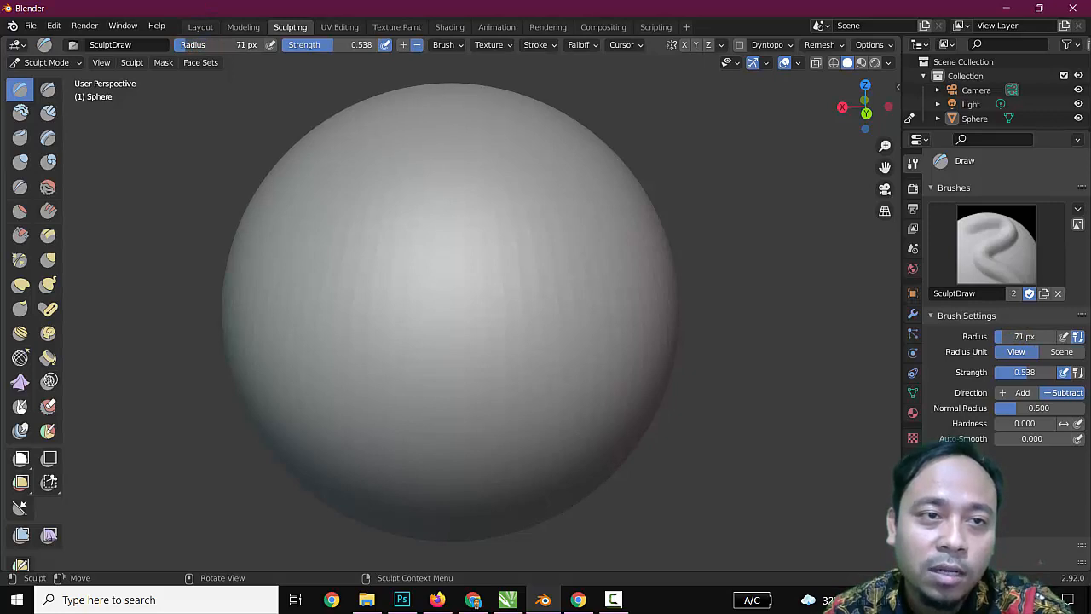
- Set the Draw brush's radius to 45 px, carve two trial grooves with Subtract, and undo each one
drag(230, 44, 217, 44)
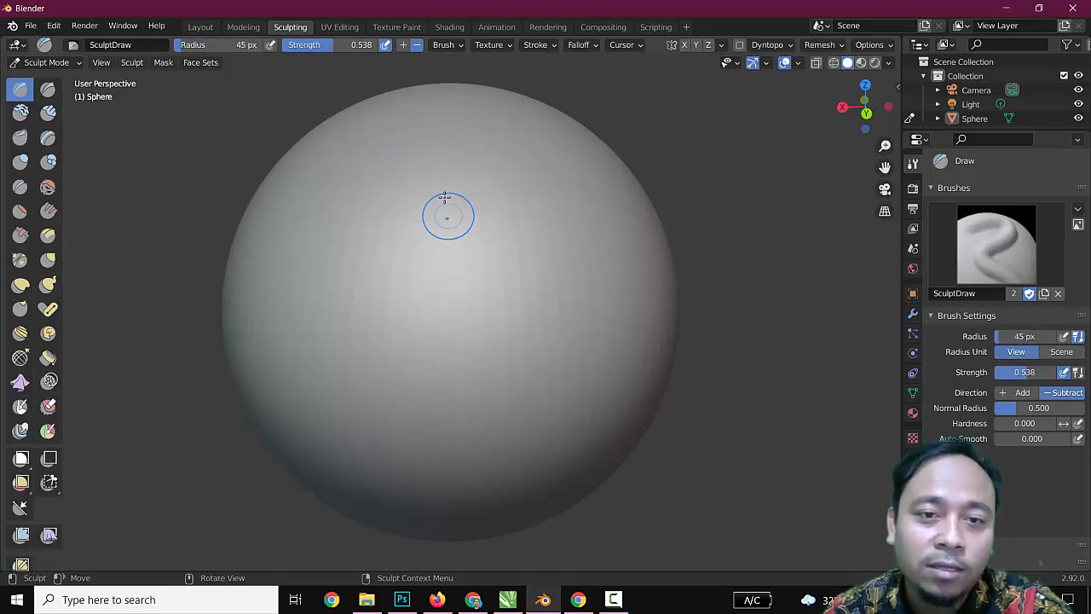
mouse_move(445, 196)
mouse_down()
mouse_move(424, 285)
mouse_move(430, 170)
mouse_up()
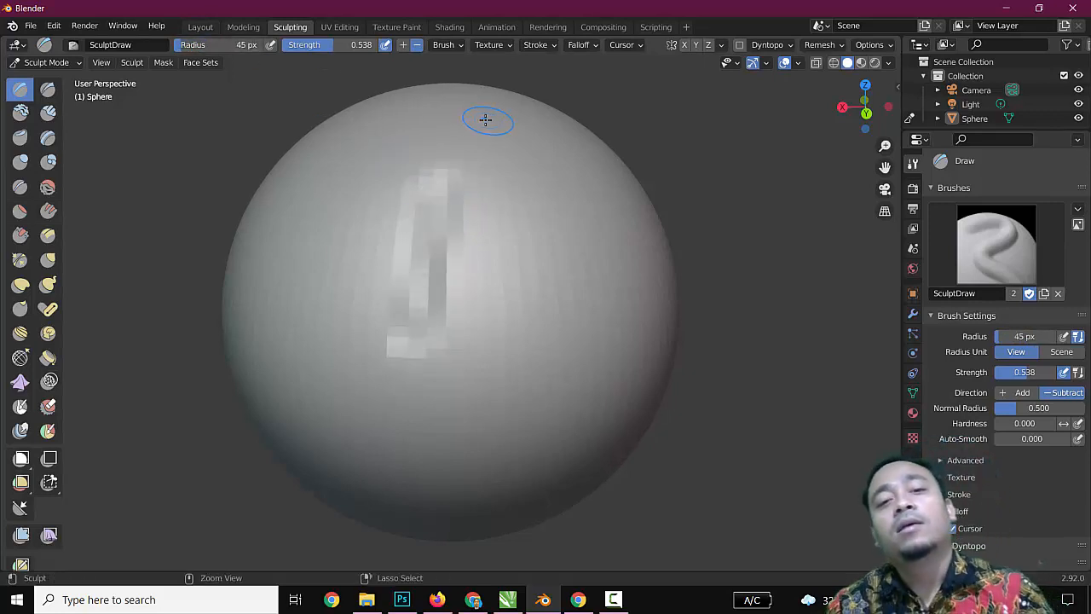
key(ctrl+z)
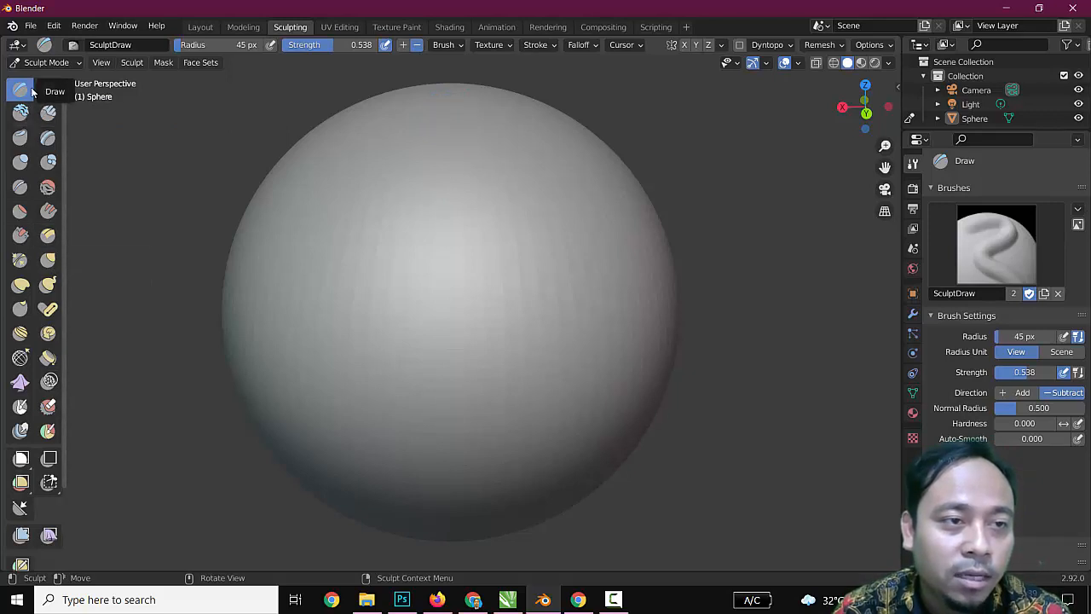
mouse_move(440, 155)
mouse_down()
mouse_move(375, 295)
mouse_move(375, 247)
mouse_up()
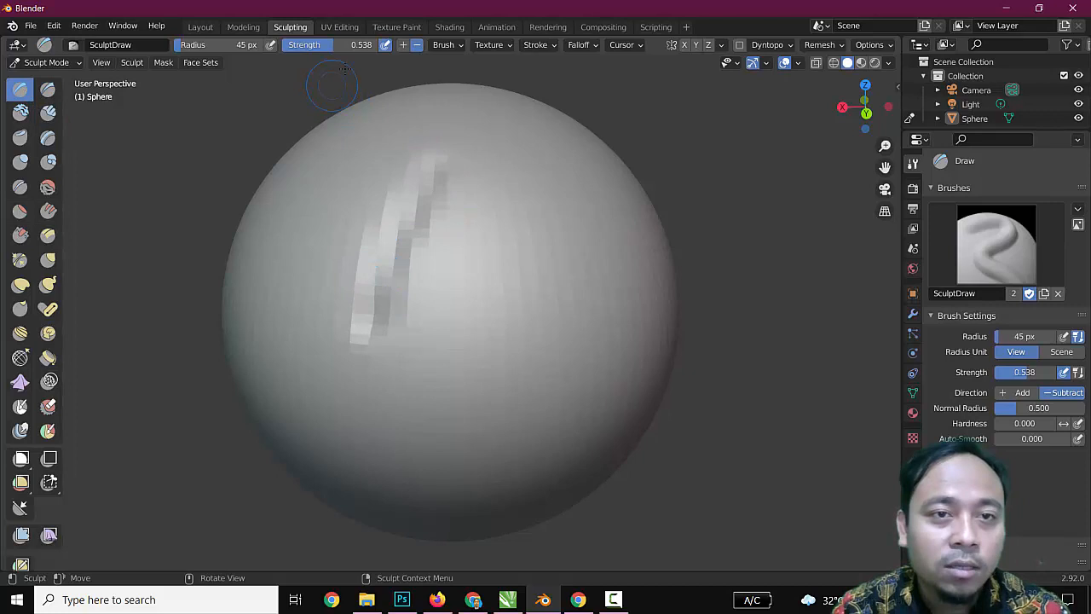
key(ctrl+z)
- Switch the Draw brush's direction to Add and build up a raised vertical ridge on the sphere
click(404, 46)
mouse_move(439, 170)
mouse_down()
mouse_move(373, 349)
mouse_move(426, 197)
mouse_move(404, 272)
mouse_up()
key(ctrl+z)
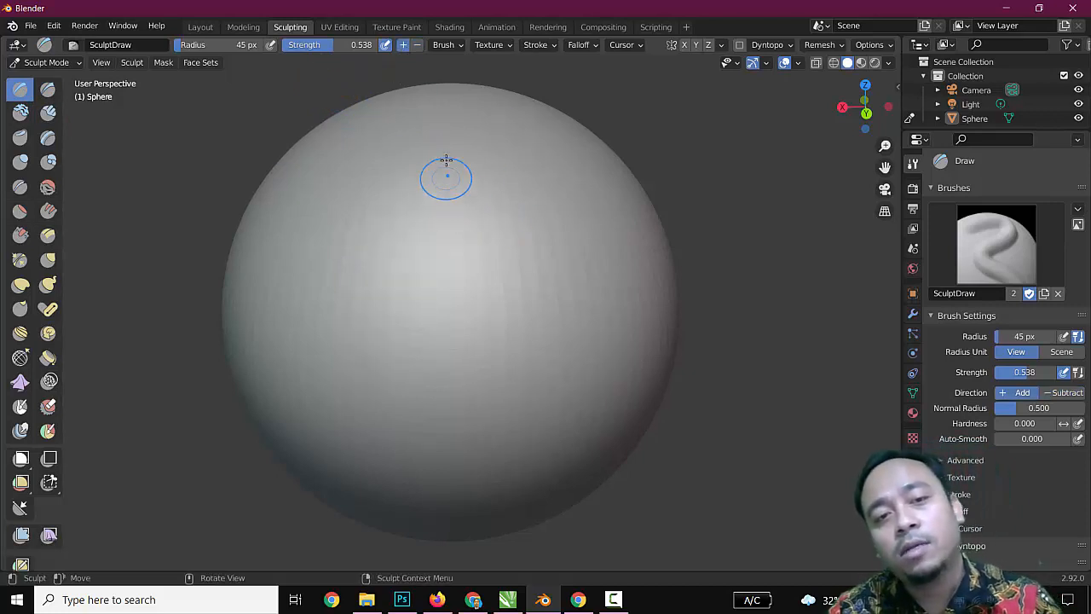
mouse_move(446, 162)
mouse_down()
mouse_move(450, 322)
mouse_move(441, 131)
mouse_move(450, 344)
mouse_move(451, 162)
mouse_up()
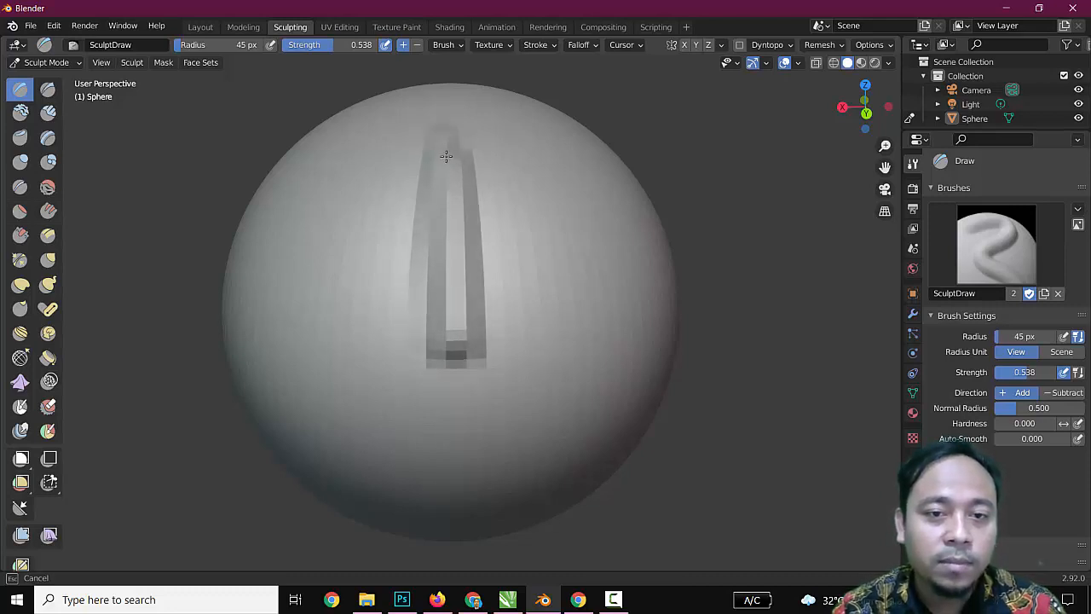
mouse_move(453, 359)
mouse_down()
mouse_move(462, 166)
mouse_move(482, 358)
mouse_up()
middle_drag(781, 403, 633, 395)
mouse_move(299, 319)
mouse_down()
mouse_move(334, 188)
mouse_move(287, 313)
mouse_move(329, 175)
mouse_move(294, 305)
mouse_move(315, 209)
mouse_up()
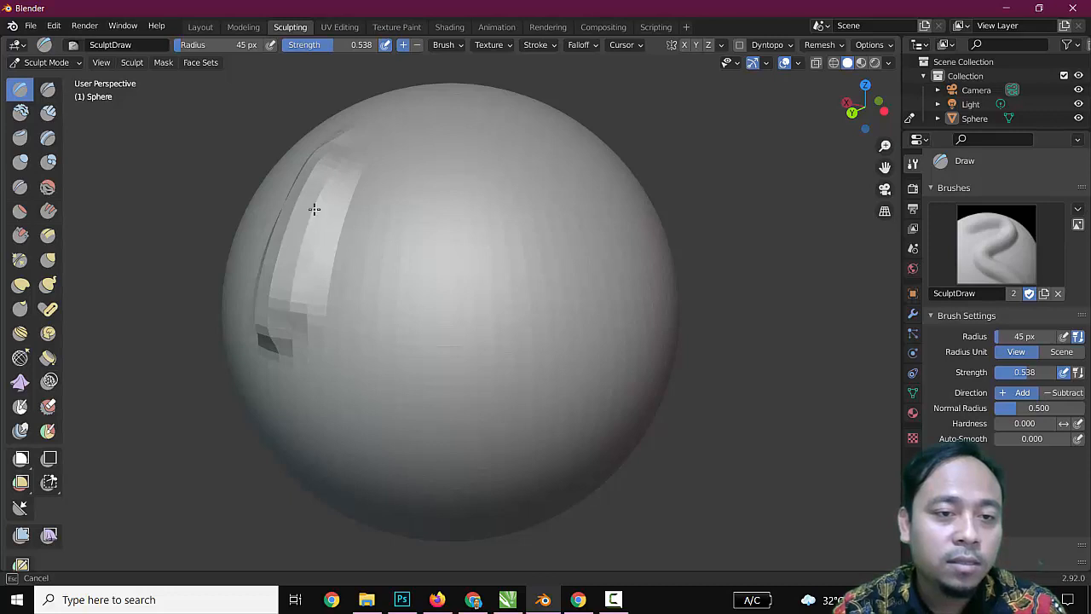
drag(293, 317, 312, 275)
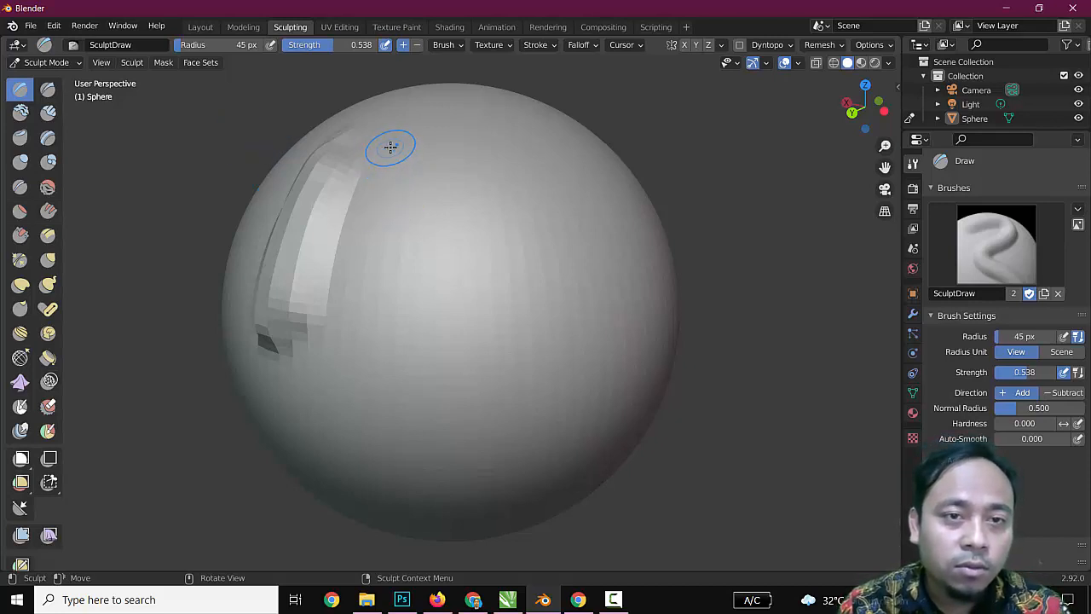
- Carve a groove beside the ridge with Subtract, then raise another vertical ridge next to it with Add
click(418, 45)
mouse_move(384, 177)
mouse_down()
mouse_move(356, 341)
mouse_move(367, 285)
mouse_move(341, 345)
mouse_up()
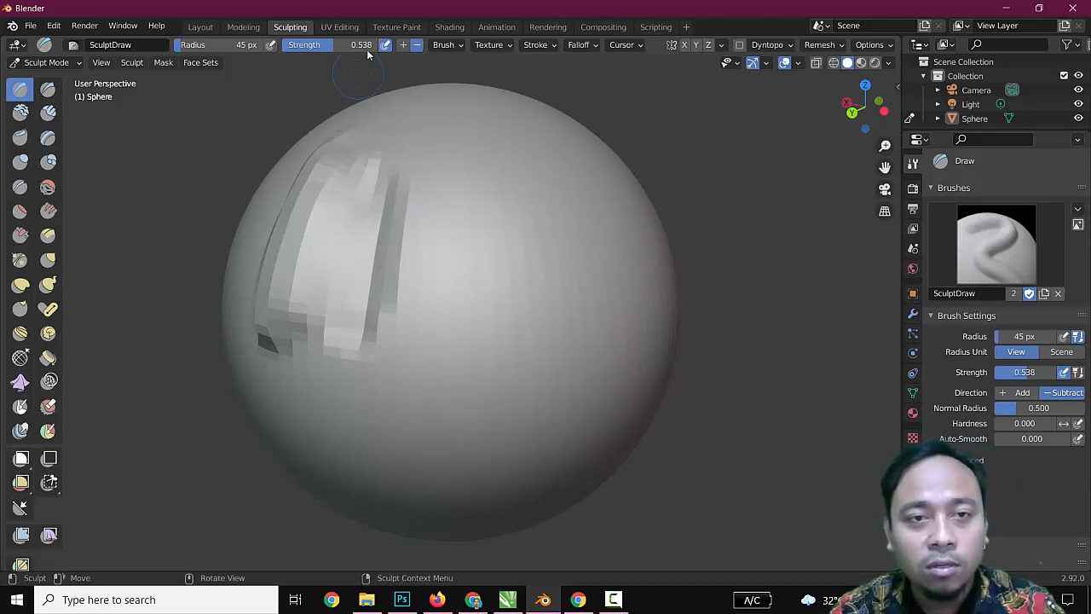
click(402, 45)
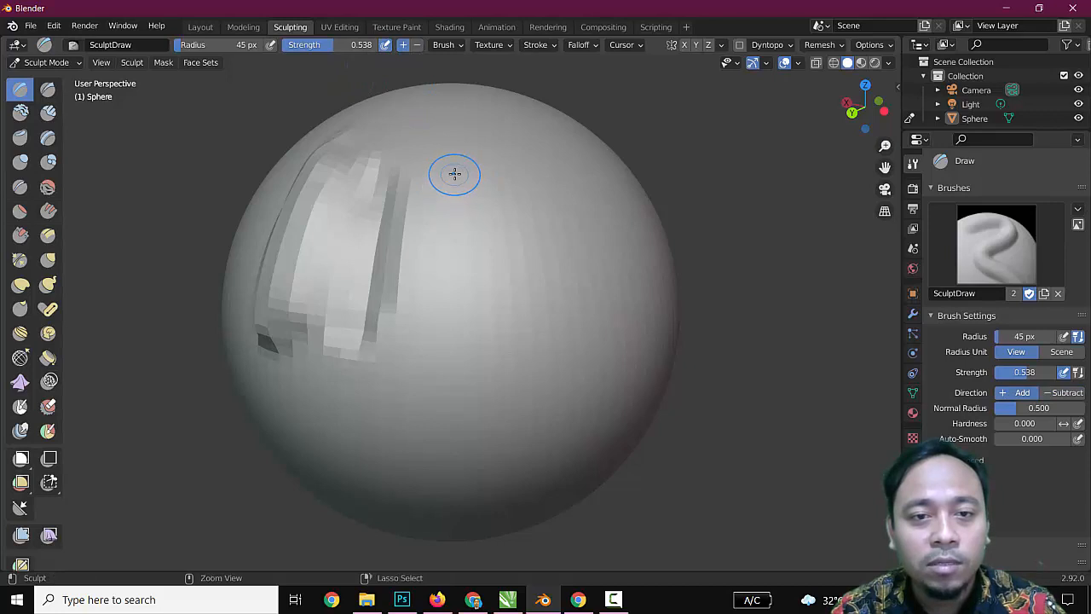
mouse_move(454, 174)
mouse_down()
mouse_move(448, 270)
mouse_move(436, 166)
mouse_move(434, 355)
mouse_move(441, 158)
mouse_up()
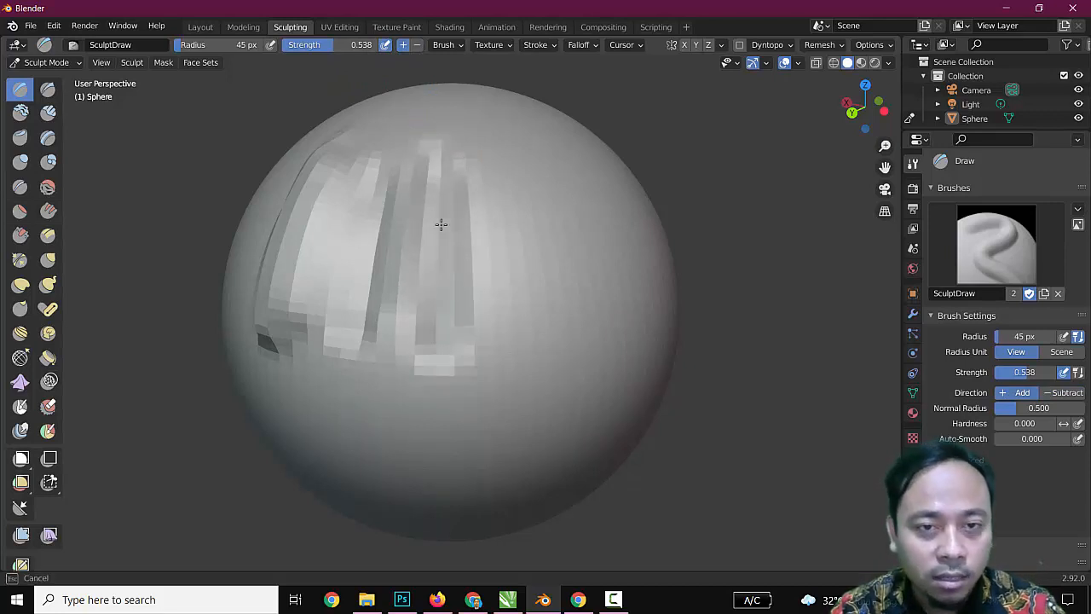
drag(441, 224, 442, 257)
- Smooth the ridges and grooves back into the sphere's surface with the Draw brush's temporary smoothing
mouse_move(726, 320)
middle_down()
mouse_move(663, 299)
mouse_move(666, 323)
middle_up()
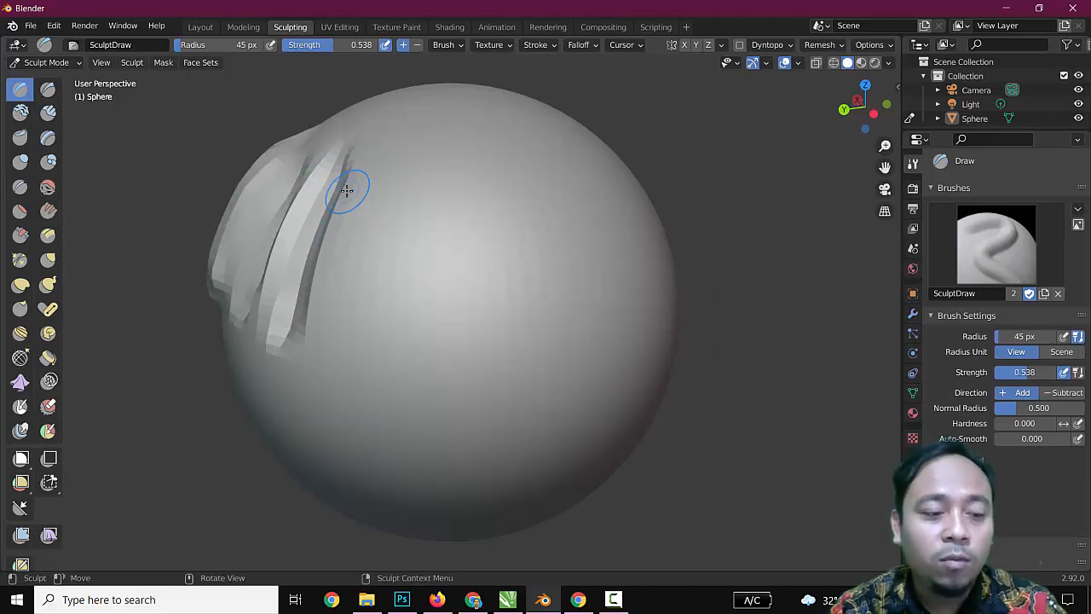
mouse_move(338, 166)
shift+mouse_down()
mouse_move(319, 307)
mouse_move(297, 293)
mouse_move(292, 317)
mouse_move(293, 195)
mouse_move(260, 298)
mouse_move(309, 159)
shift+mouse_up()
shift+drag(350, 200, 314, 268)
middle_drag(715, 255, 416, 221)
mouse_move(312, 200)
shift+mouse_down()
mouse_move(281, 341)
mouse_move(329, 167)
mouse_move(245, 324)
shift+mouse_up()
mouse_move(275, 210)
shift+mouse_down()
mouse_move(293, 190)
mouse_move(273, 303)
mouse_move(366, 208)
shift+mouse_up()
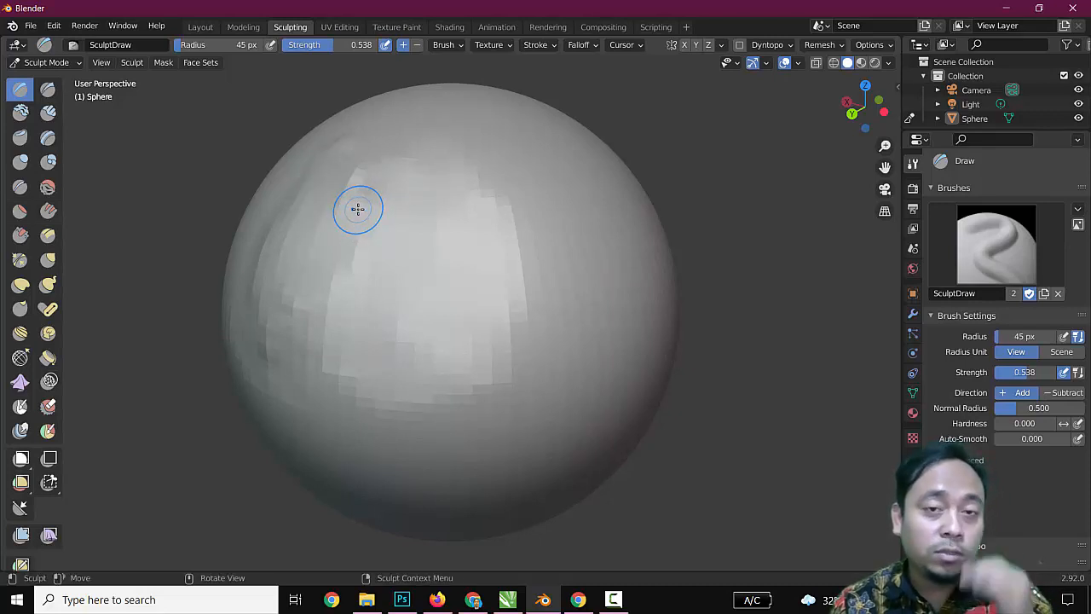
- Stroke the smoothed area with the Clay brush, then lay vertical strips with the Clay Strips brush at 45 px
click(21, 113)
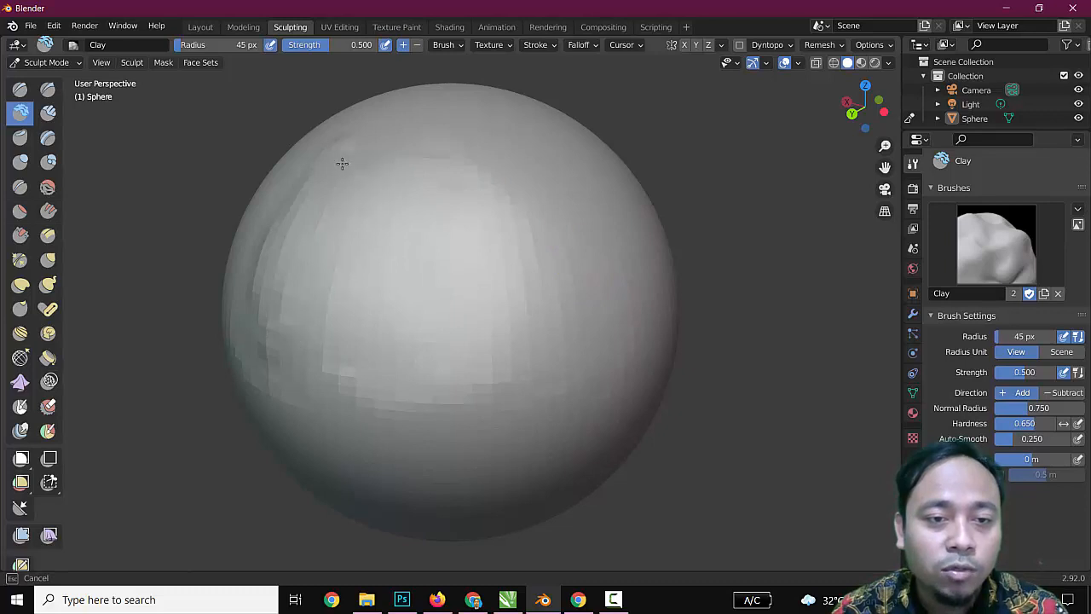
click(48, 113)
mouse_move(382, 161)
mouse_down()
mouse_move(338, 312)
mouse_move(378, 168)
mouse_move(386, 272)
mouse_move(399, 300)
mouse_up()
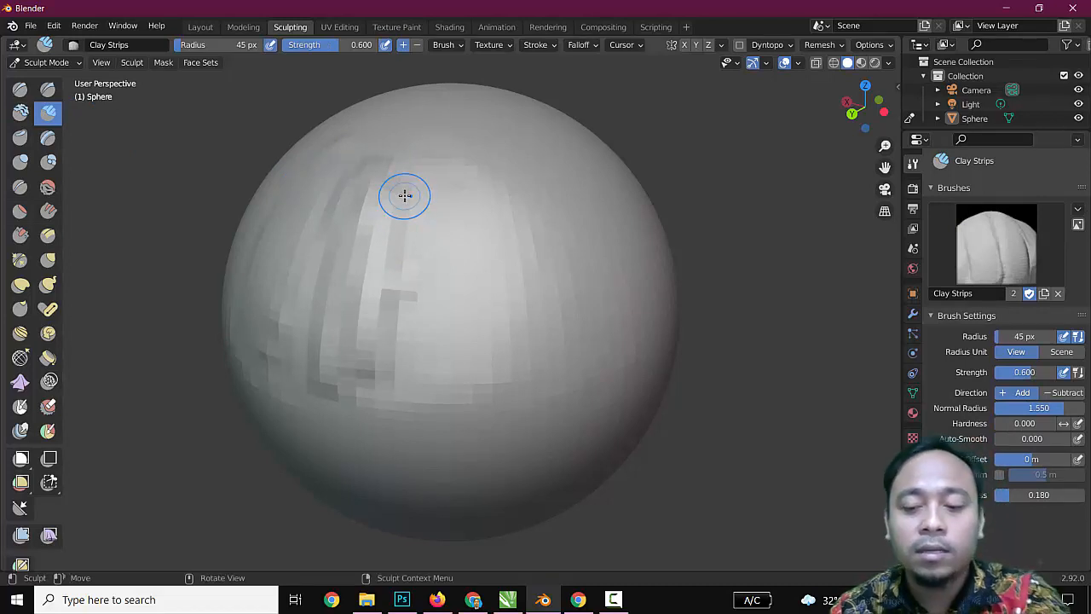
- Enlarge the Clay Strips brush to 124 px and lay wide vertical strips side by side across the sphere
key(bracketright)
key(bracketright)
key(bracketright)
key(bracketright)
key(bracketright)
key(bracketright)
key(bracketright)
key(bracketright)
key(bracketright)
mouse_move(472, 192)
mouse_down()
mouse_move(507, 371)
mouse_move(468, 207)
mouse_move(469, 371)
mouse_up()
mouse_move(555, 191)
mouse_down()
mouse_move(563, 153)
mouse_move(572, 264)
mouse_move(536, 139)
mouse_move(659, 286)
mouse_up()
middle_drag(745, 296, 639, 276)
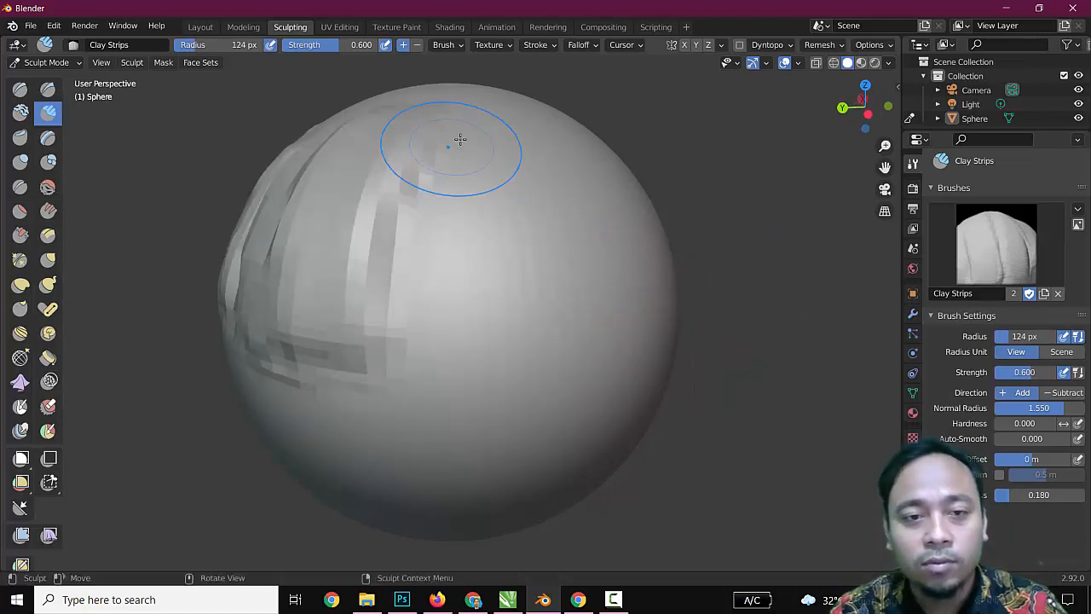
drag(455, 146, 508, 406)
mouse_move(789, 282)
middle_down()
mouse_move(806, 280)
mouse_move(770, 278)
mouse_move(799, 239)
middle_up()
mouse_move(436, 201)
middle_down()
mouse_move(373, 316)
mouse_move(341, 264)
middle_up()
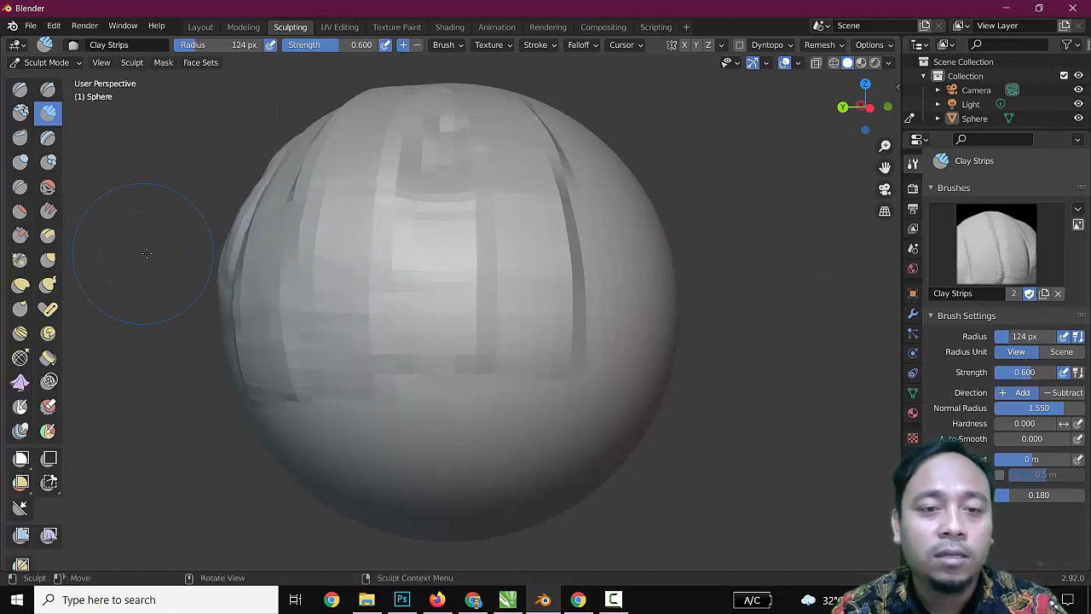
- Smear the edge of the strips with the Clay Thumb brush, then press into the adjoining smooth area at a 145 px radius
mouse_move(146, 253)
middle_down()
mouse_move(287, 253)
mouse_move(499, 334)
middle_up()
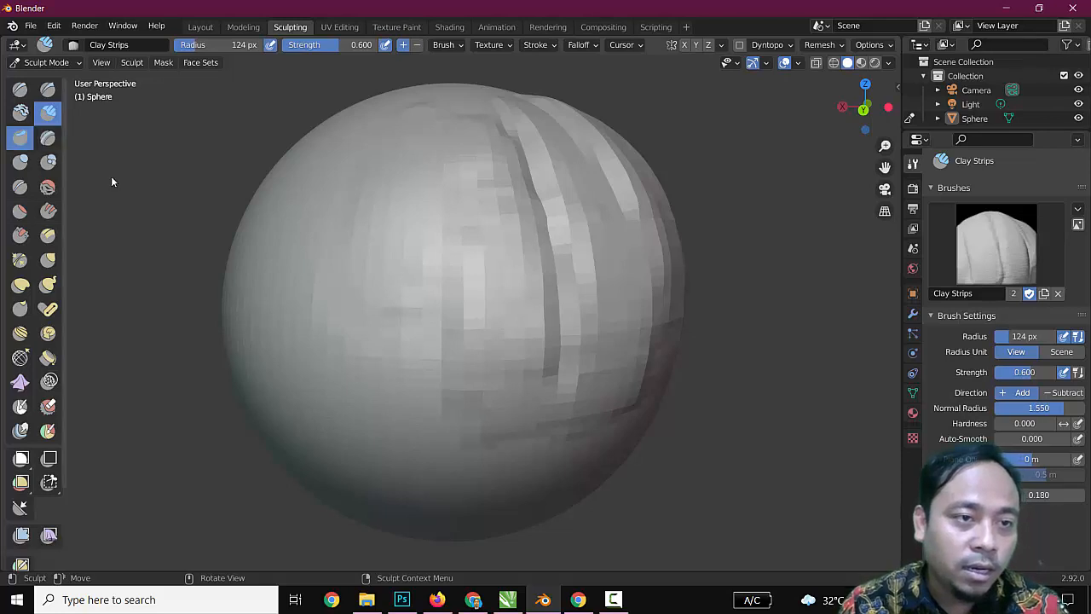
mouse_move(491, 389)
mouse_down()
mouse_move(473, 390)
mouse_move(503, 330)
mouse_up()
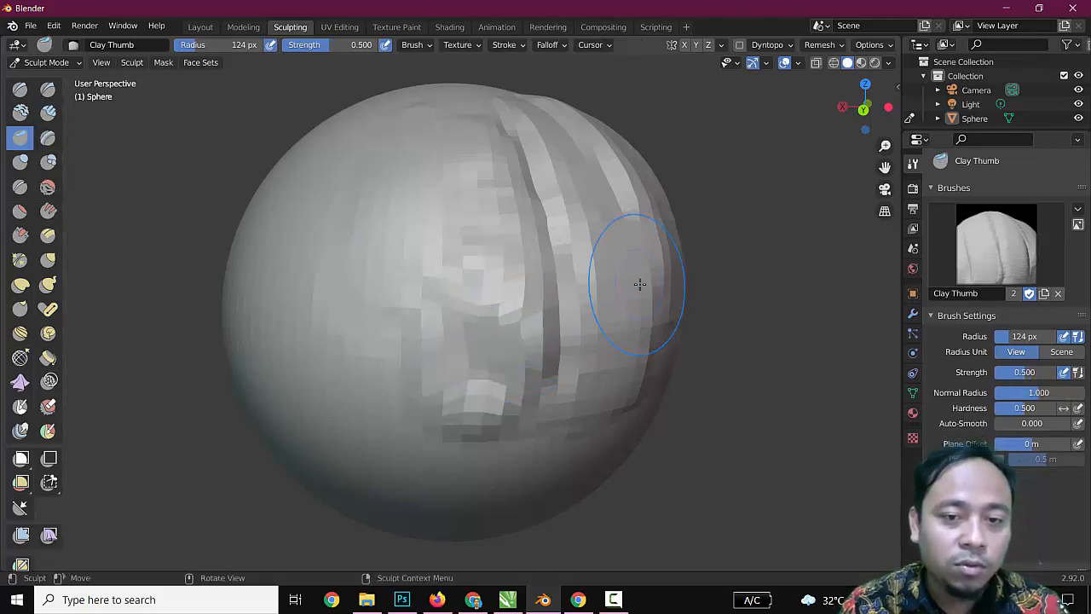
scroll(640, 285, down, 2)
middle_drag(641, 346, 723, 322)
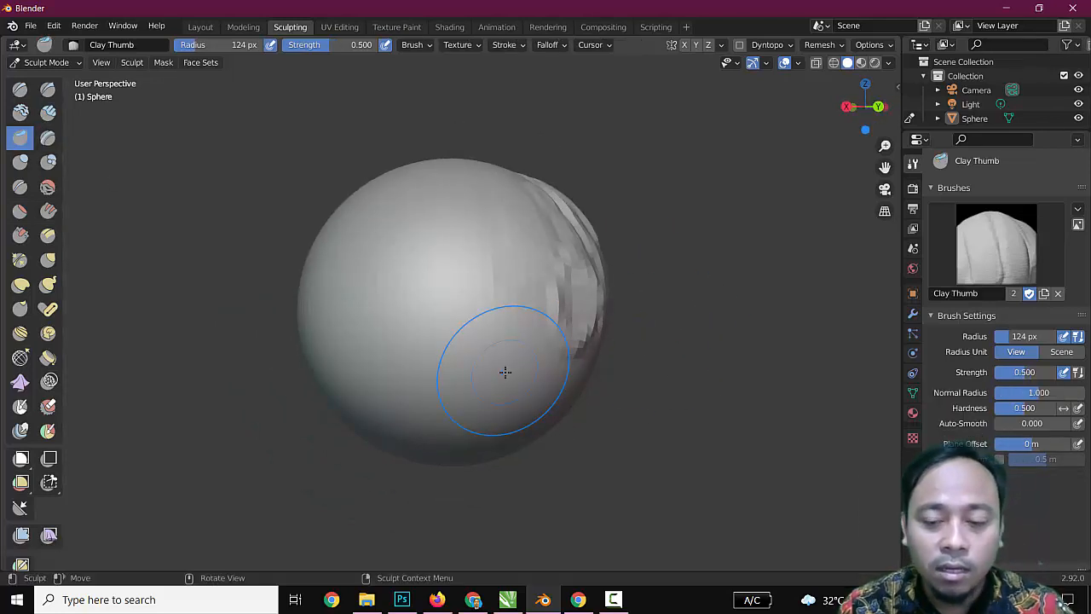
key(f)
click(500, 341)
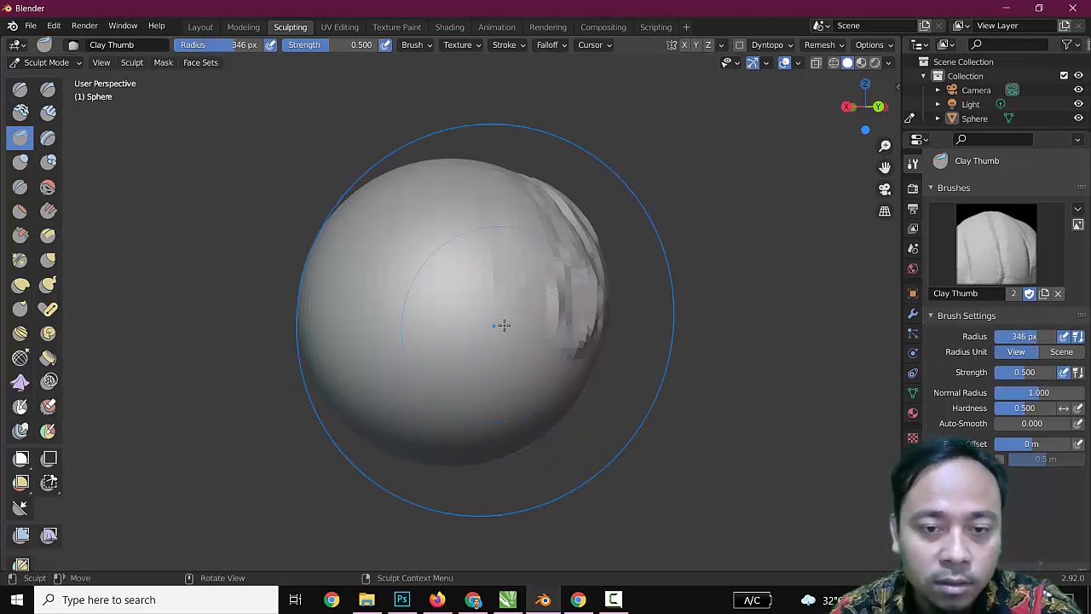
key(bracketleft)
key(bracketleft)
key(bracketleft)
key(bracketleft)
key(bracketleft)
key(bracketleft)
key(bracketleft)
key(bracketleft)
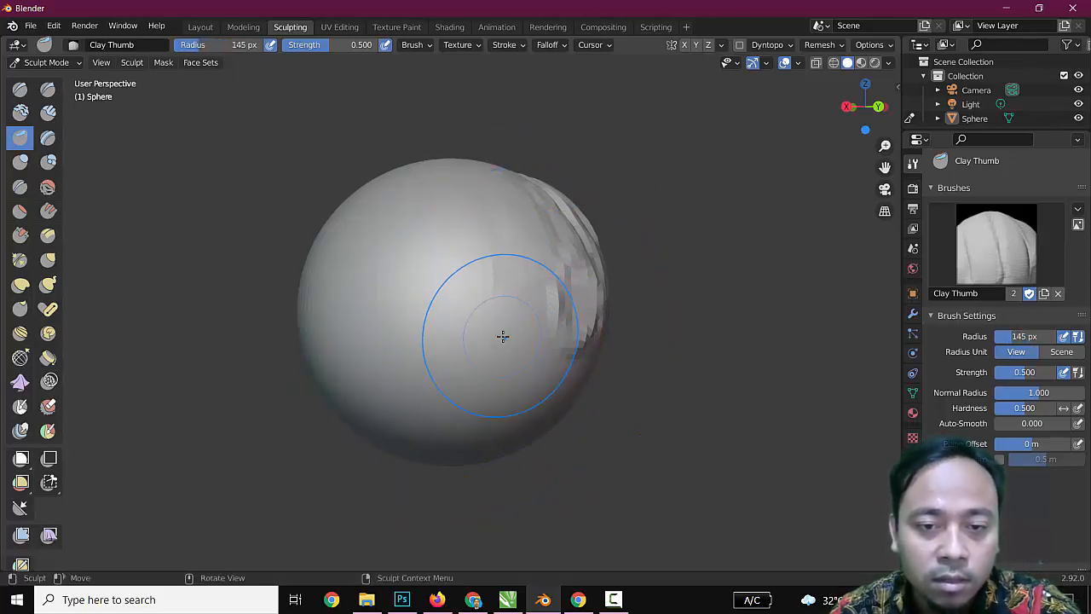
mouse_move(503, 336)
mouse_down()
mouse_move(504, 299)
mouse_move(516, 319)
mouse_move(508, 336)
mouse_move(421, 312)
mouse_move(500, 316)
mouse_move(499, 363)
mouse_move(508, 356)
mouse_up()
- Raise an even horizontal band around the sphere with the Layer brush, starting from the thumbed area
click(44, 139)
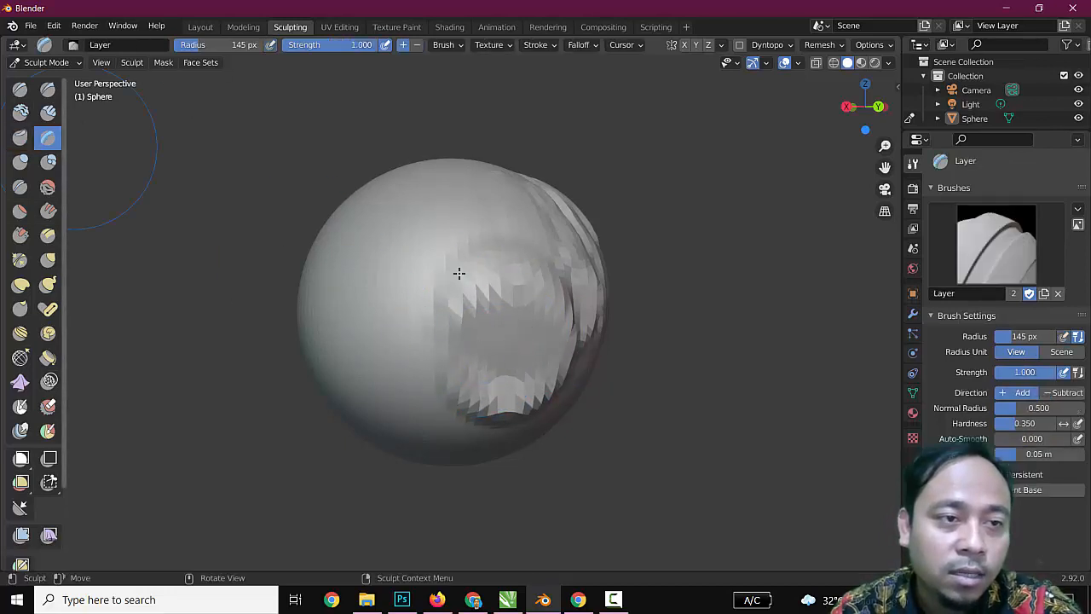
mouse_move(457, 272)
mouse_down()
mouse_move(430, 341)
mouse_move(445, 312)
mouse_move(522, 302)
mouse_move(553, 280)
mouse_move(548, 294)
mouse_up()
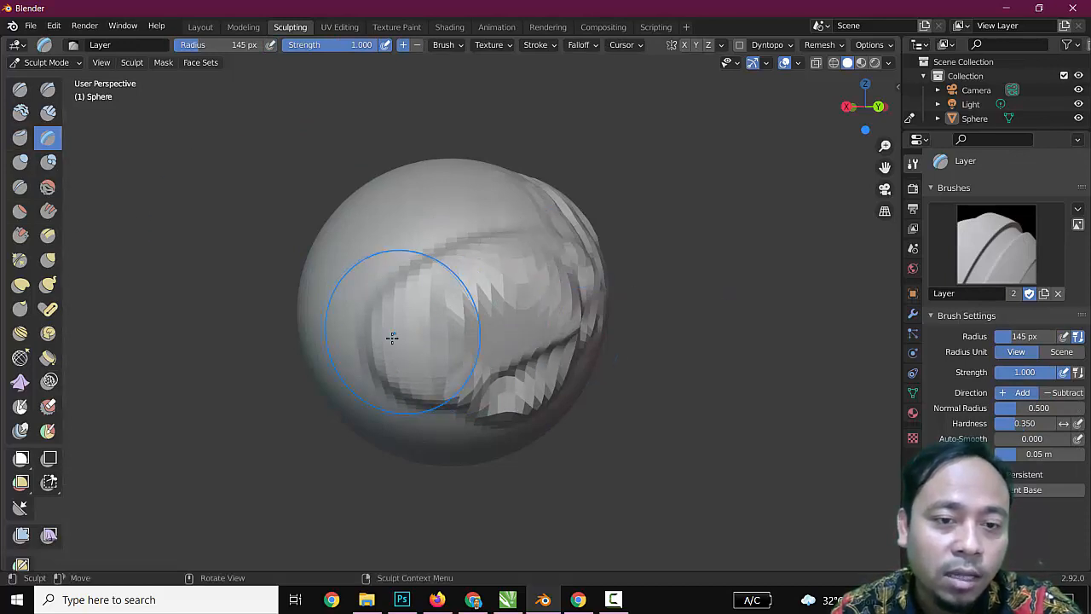
mouse_move(373, 338)
mouse_down()
mouse_move(393, 336)
mouse_move(380, 338)
mouse_up()
mouse_move(262, 336)
middle_down()
mouse_move(366, 334)
mouse_move(341, 337)
middle_up()
drag(365, 341, 465, 342)
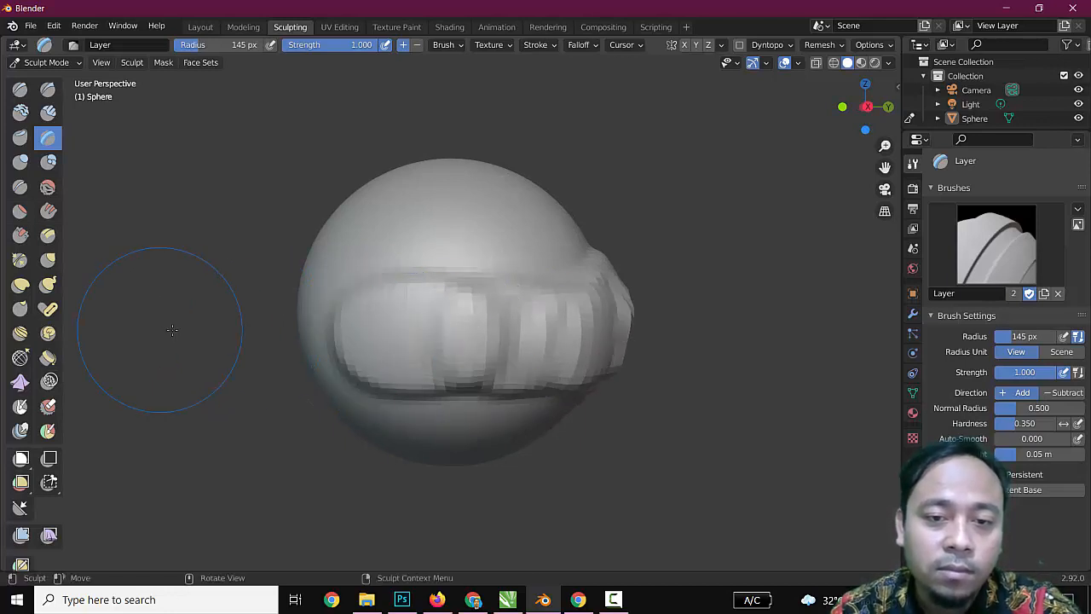
middle_drag(176, 326, 346, 343)
drag(406, 342, 553, 346)
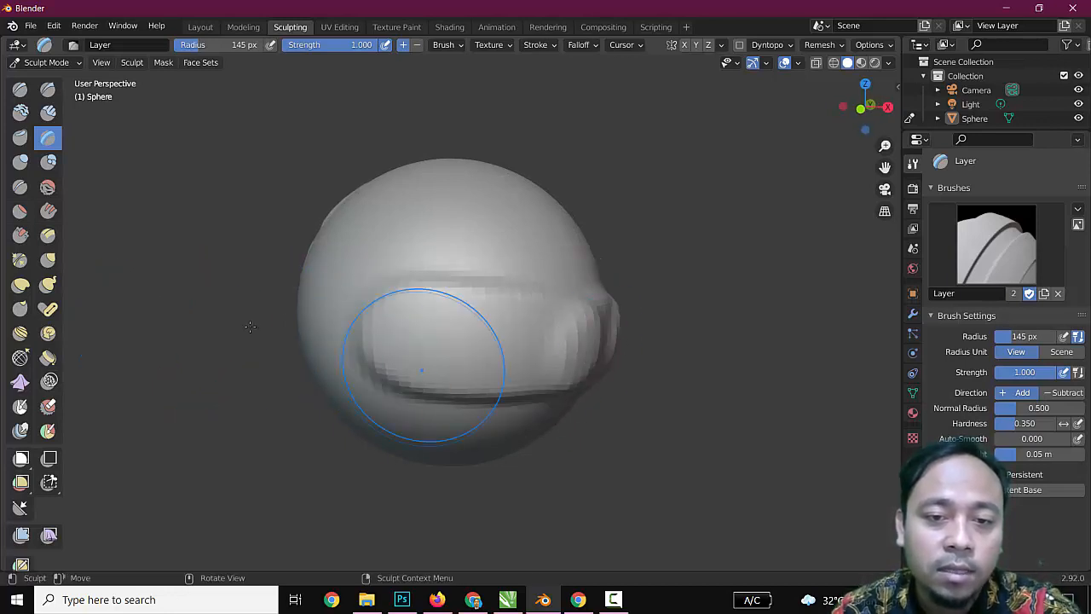
- Swell the raised band and the surface above it with the Inflate/Deflate brush set to Inflate
click(20, 162)
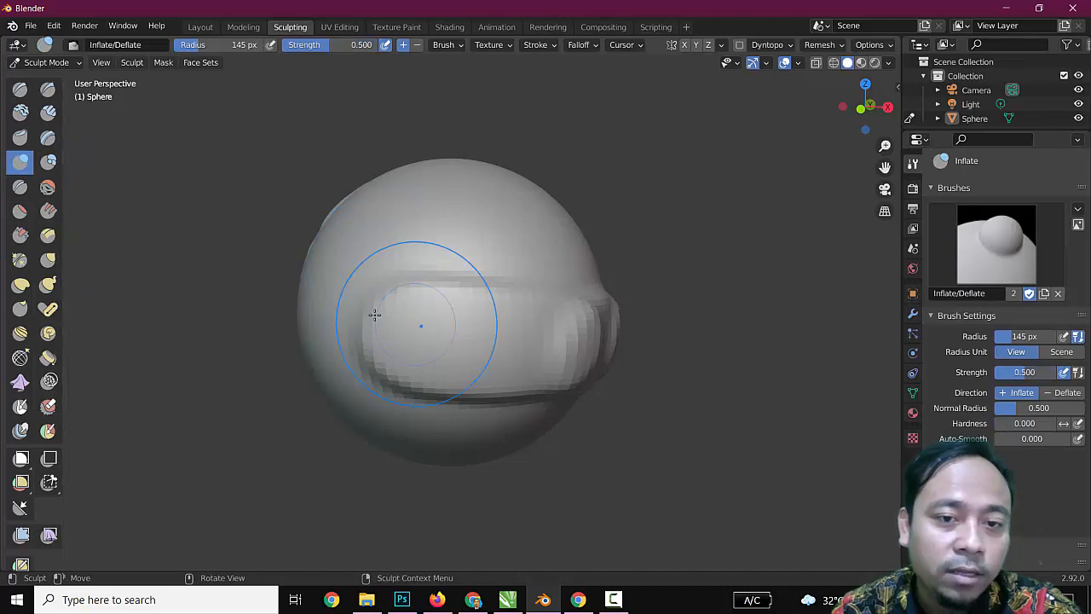
drag(407, 317, 543, 325)
mouse_move(394, 339)
mouse_down()
mouse_move(577, 341)
mouse_move(409, 356)
mouse_up()
drag(432, 224, 429, 250)
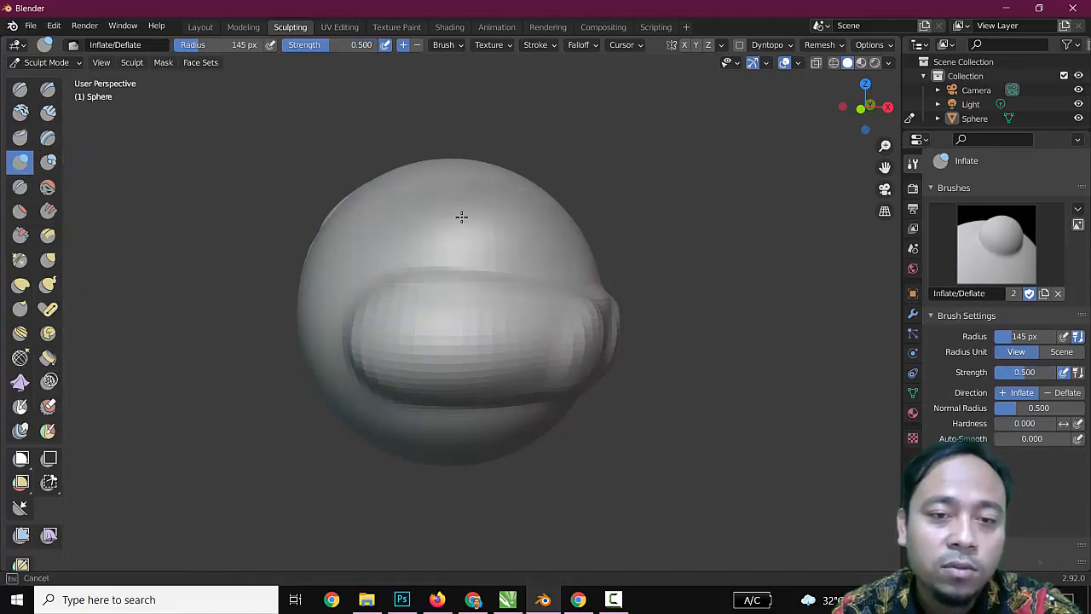
mouse_move(461, 216)
mouse_down()
mouse_move(438, 329)
mouse_move(588, 334)
mouse_up()
drag(411, 341, 470, 362)
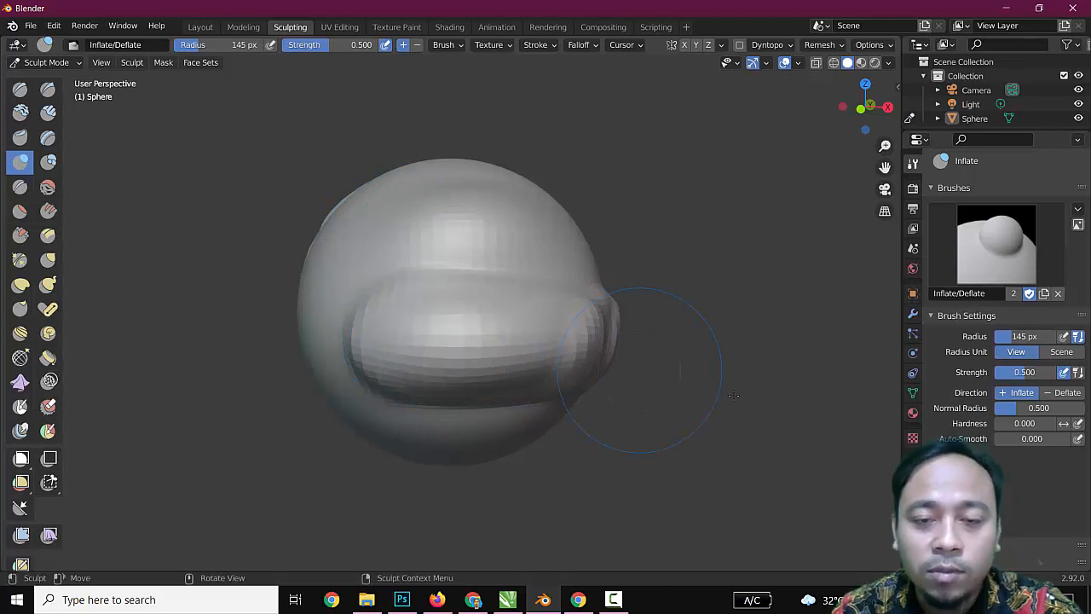
middle_drag(652, 368, 576, 345)
mouse_move(451, 294)
mouse_down()
mouse_move(531, 307)
mouse_move(468, 312)
mouse_move(534, 315)
mouse_up()
drag(648, 348, 650, 350)
mouse_move(650, 349)
middle_down()
mouse_move(679, 389)
mouse_move(448, 244)
middle_up()
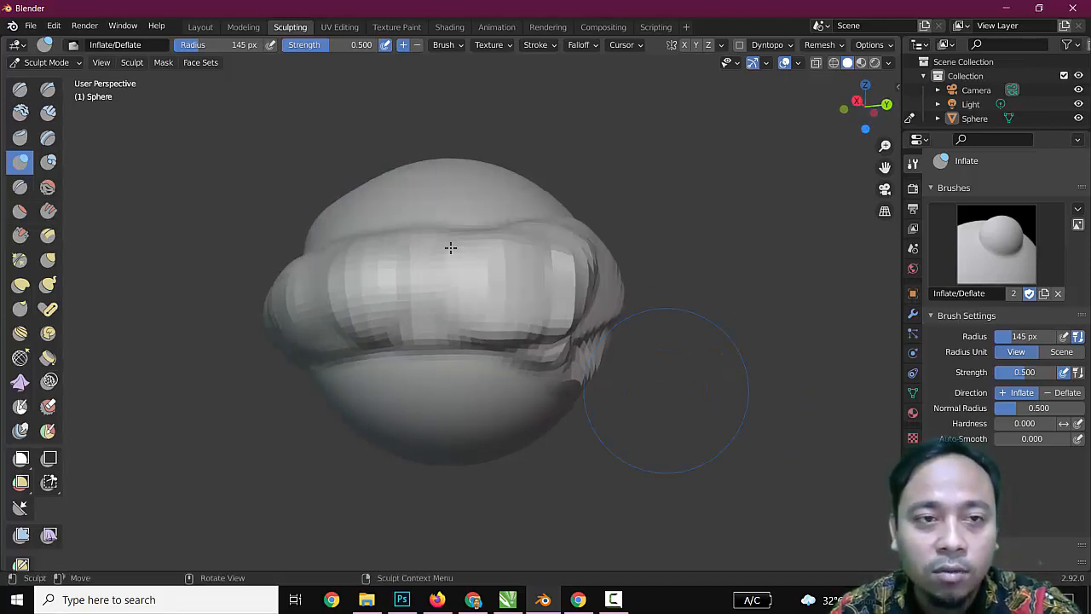
- Swell rounded lumps across the sphere's upper front and below the raised band with the Blob brush at a 48 px radius
click(49, 163)
mouse_move(457, 202)
mouse_down()
mouse_move(494, 207)
mouse_move(390, 236)
mouse_move(464, 244)
mouse_move(428, 370)
mouse_move(438, 273)
mouse_up()
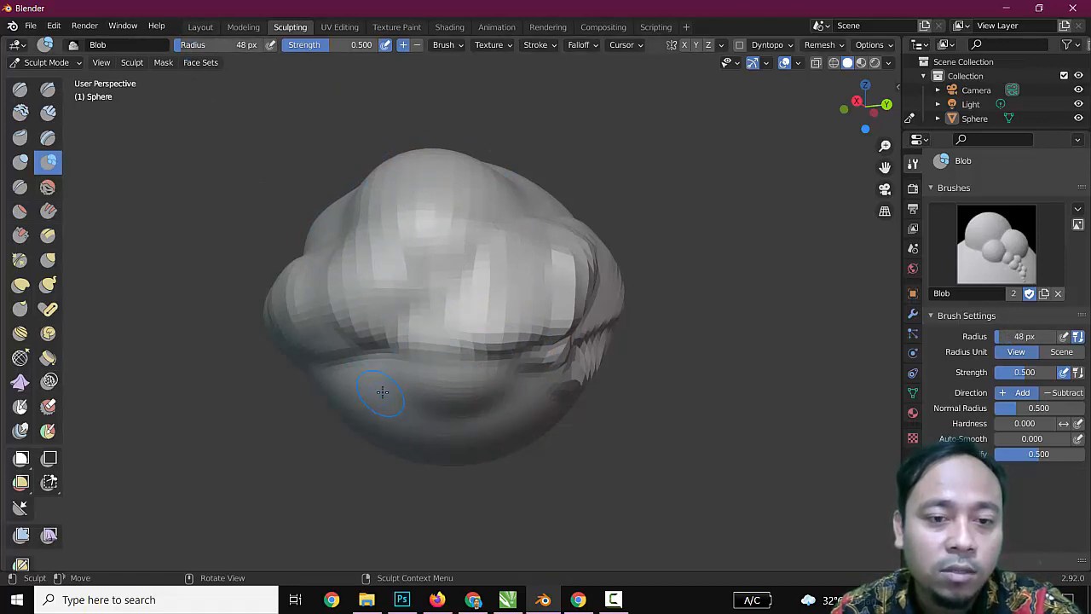
drag(382, 392, 400, 411)
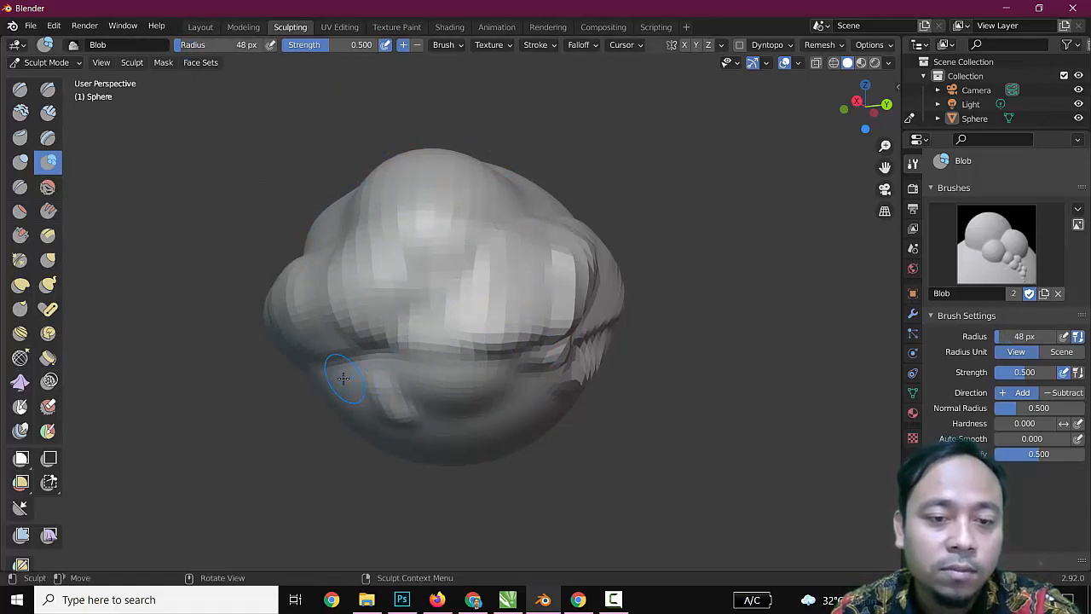
drag(343, 378, 482, 375)
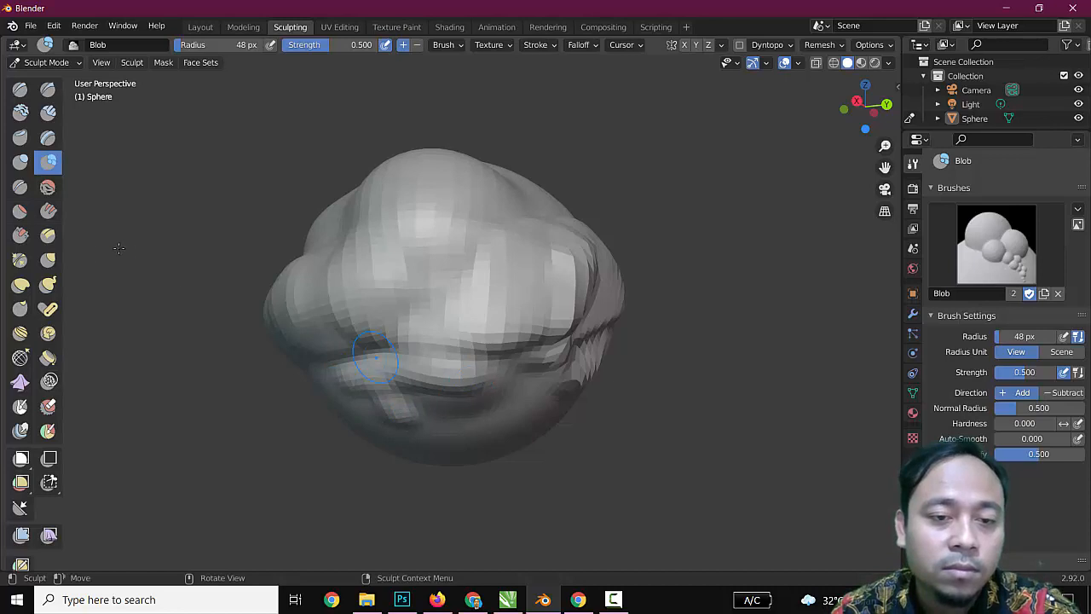
- Carve a diagonal line across the front of the raised band with the Crease brush at strength 0.250
click(19, 187)
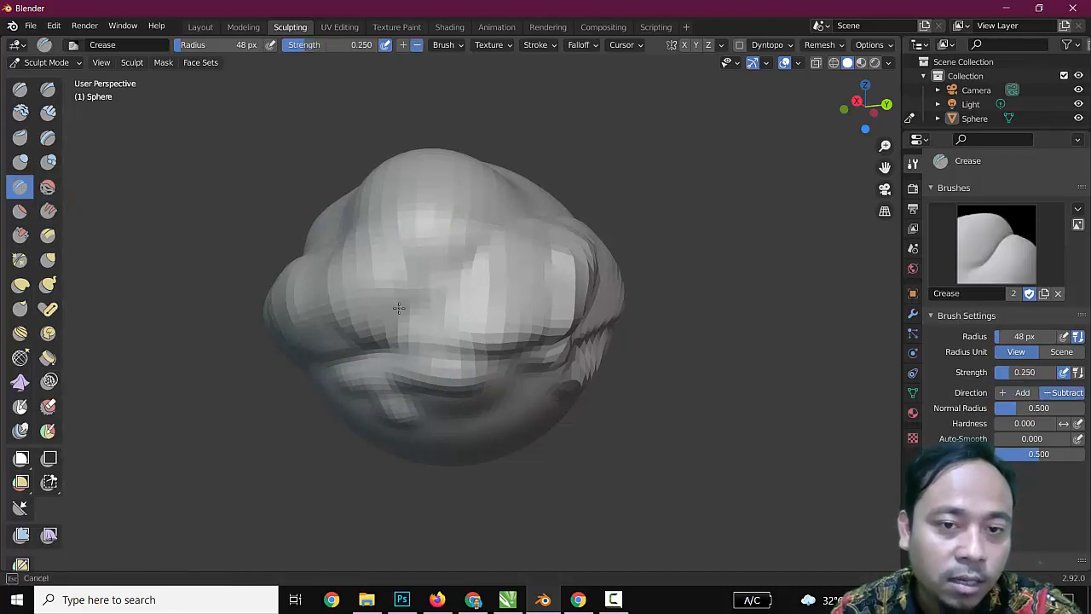
drag(399, 307, 499, 236)
drag(350, 340, 344, 335)
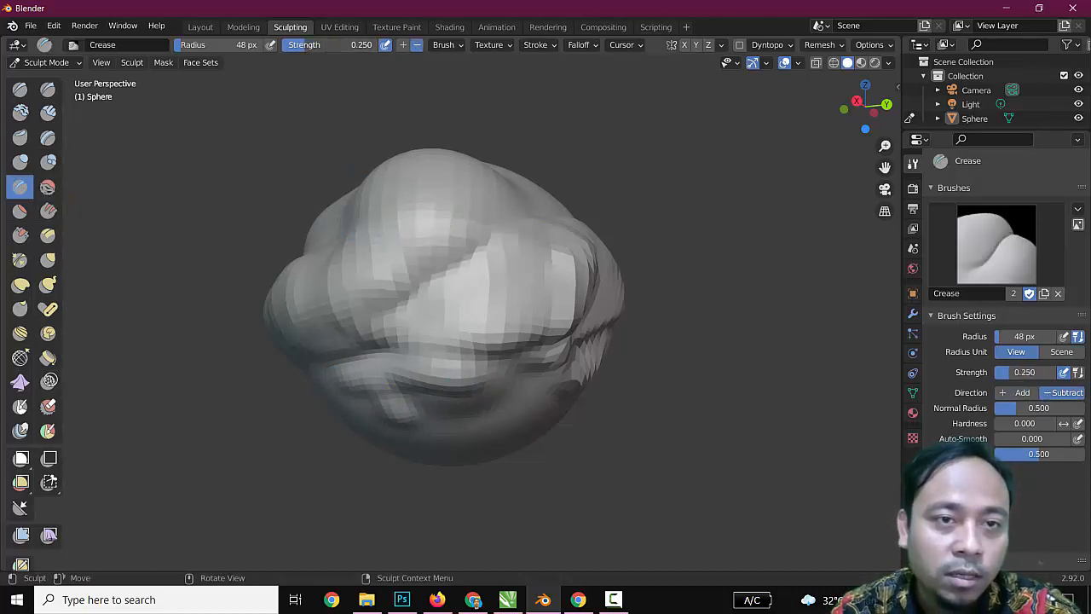
- Set the Crease strength to 0.788 and deepen the diagonal crease across the band
drag(311, 44, 356, 44)
mouse_move(540, 227)
mouse_down()
mouse_move(366, 333)
mouse_move(548, 221)
mouse_move(401, 319)
mouse_move(468, 273)
mouse_up()
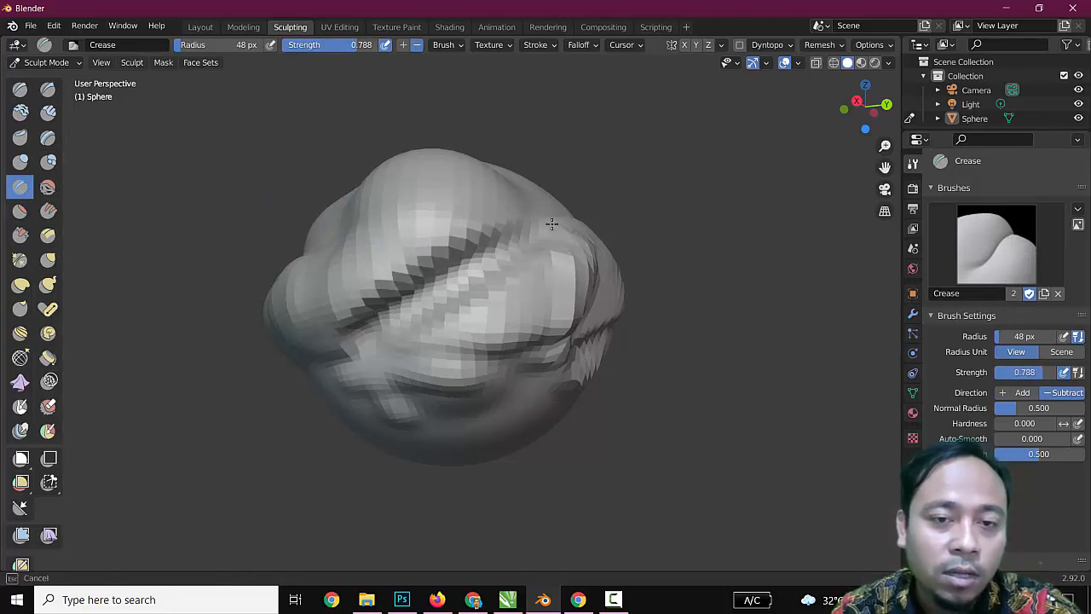
drag(360, 350, 354, 345)
- Carve further long creases along the lower front and the adjoining side of the sphere, raising the Crease strength to 1.000
mouse_move(720, 312)
middle_down()
mouse_move(714, 261)
mouse_move(737, 269)
middle_up()
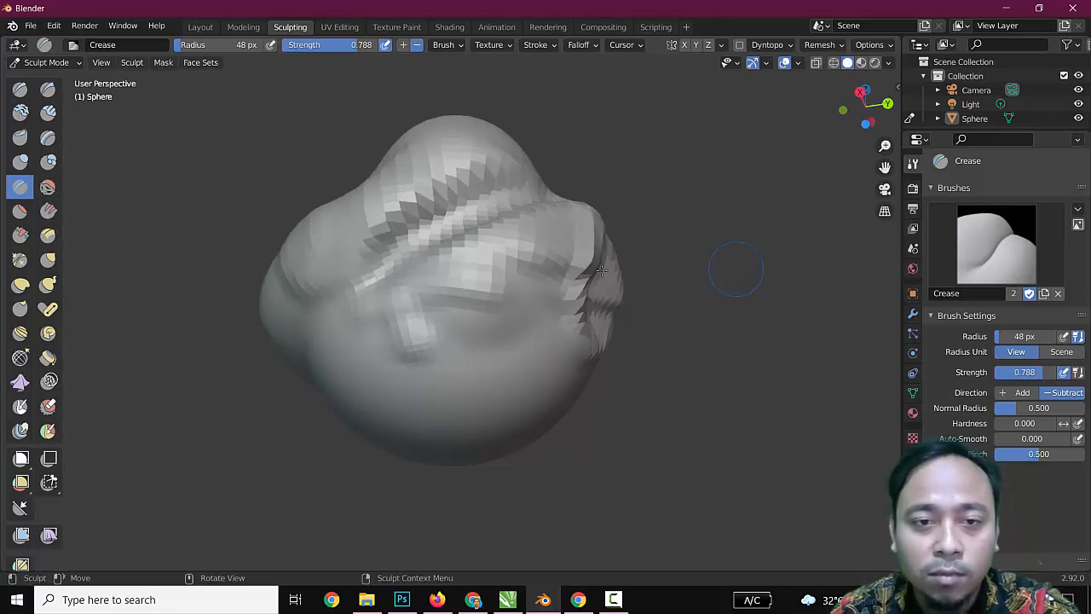
mouse_move(403, 252)
mouse_down()
mouse_move(341, 321)
mouse_move(517, 224)
mouse_move(415, 290)
mouse_move(484, 244)
mouse_move(519, 263)
mouse_move(525, 226)
mouse_move(424, 398)
mouse_move(584, 373)
mouse_move(399, 397)
mouse_move(601, 371)
mouse_up()
mouse_move(682, 354)
middle_down()
mouse_move(750, 309)
mouse_move(470, 324)
middle_up()
mouse_move(452, 309)
mouse_down()
mouse_move(332, 274)
mouse_move(298, 290)
mouse_move(529, 338)
mouse_up()
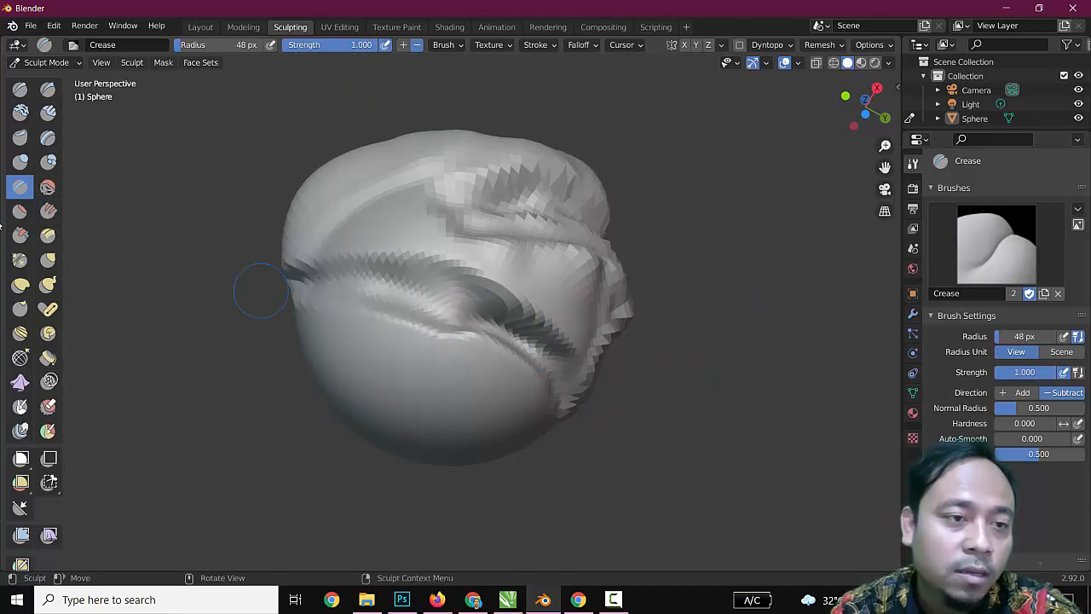
- Smooth out the long crease with the Smooth brush, then level the ridge below it with the Flatten/Contrast brush
click(47, 188)
mouse_move(389, 289)
mouse_down()
mouse_move(545, 332)
mouse_move(407, 298)
mouse_move(329, 258)
mouse_move(377, 261)
mouse_move(338, 275)
mouse_move(354, 305)
mouse_move(529, 358)
mouse_move(508, 297)
mouse_move(417, 293)
mouse_up()
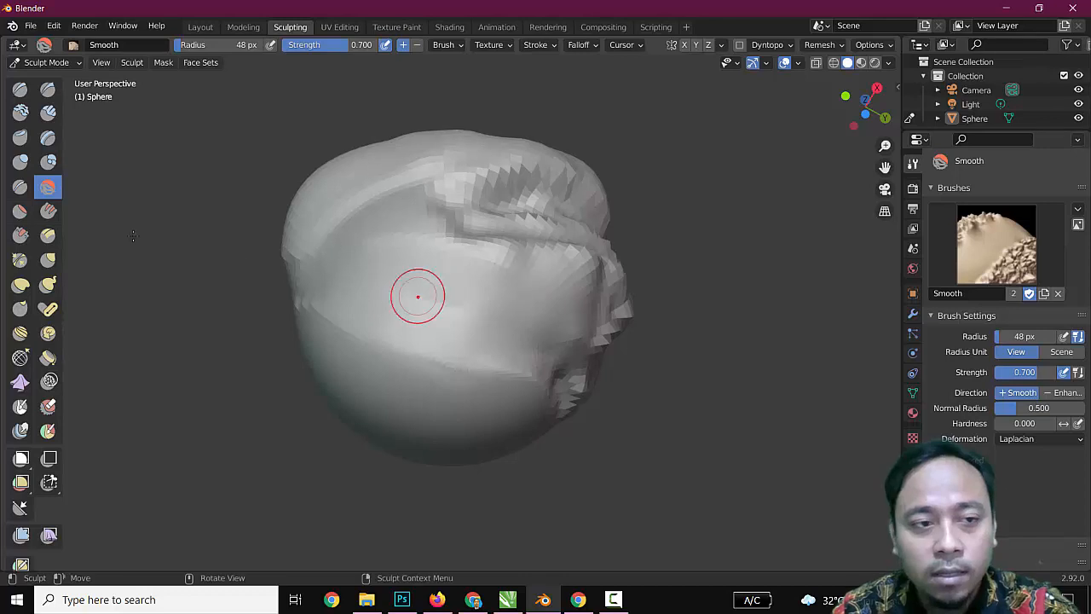
click(19, 211)
drag(409, 337, 417, 344)
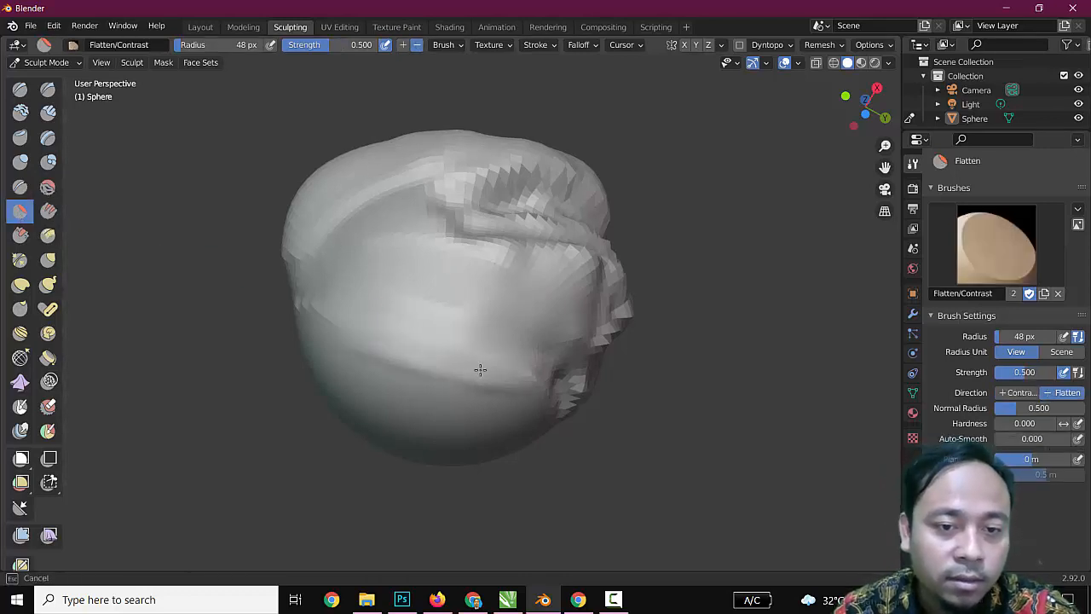
drag(348, 330, 484, 383)
drag(327, 315, 521, 382)
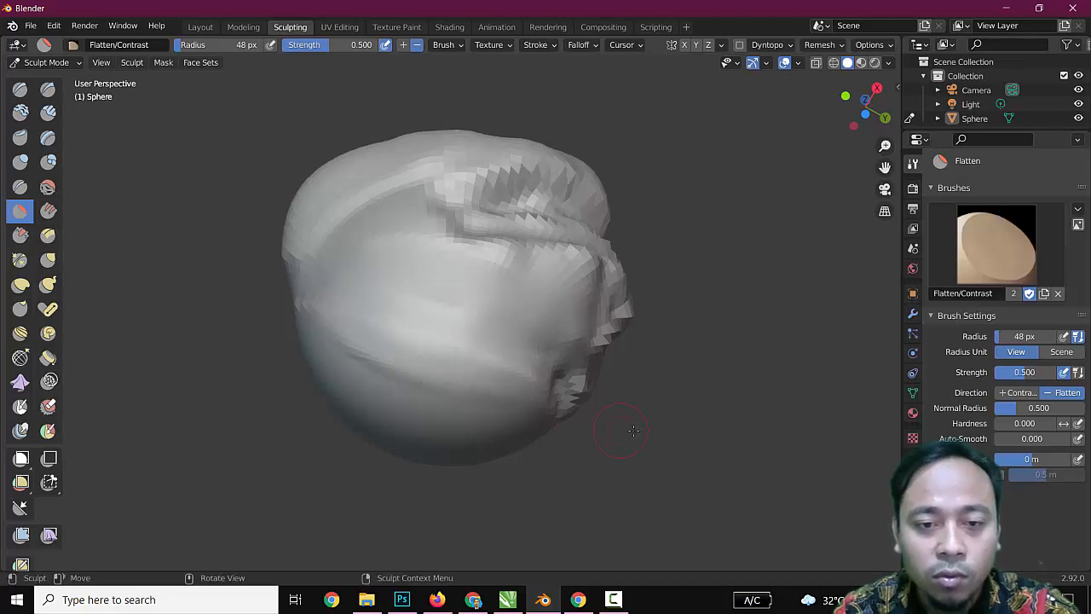
- Flatten the lower side beneath the raised band and the jagged area on the upper front with the Flatten/Contrast brush
mouse_move(634, 430)
middle_down()
mouse_move(683, 472)
mouse_move(353, 316)
middle_up()
drag(353, 317, 463, 380)
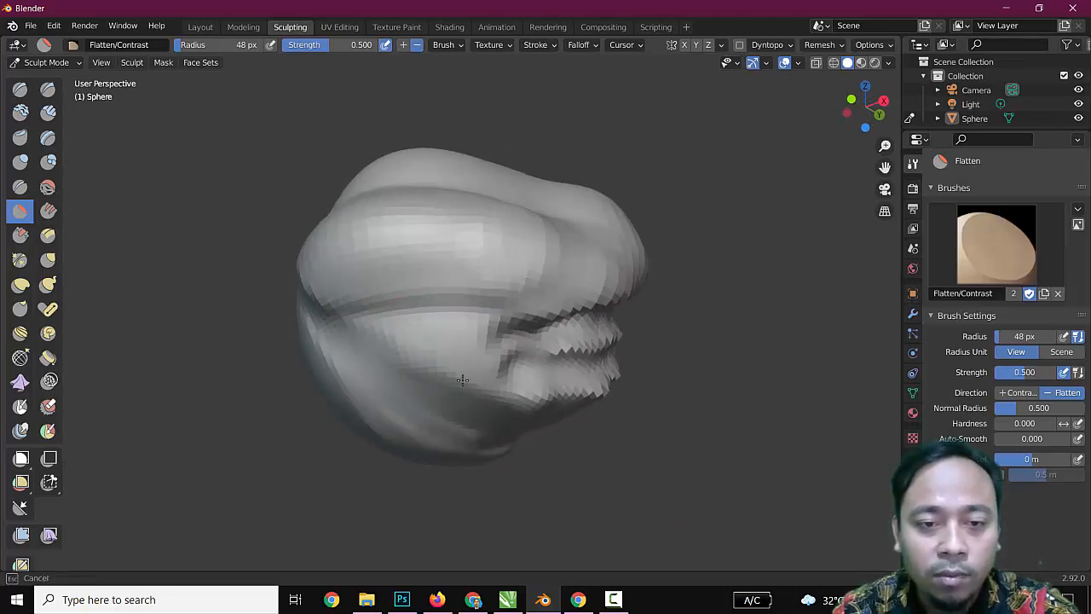
drag(517, 409, 520, 410)
drag(474, 386, 511, 399)
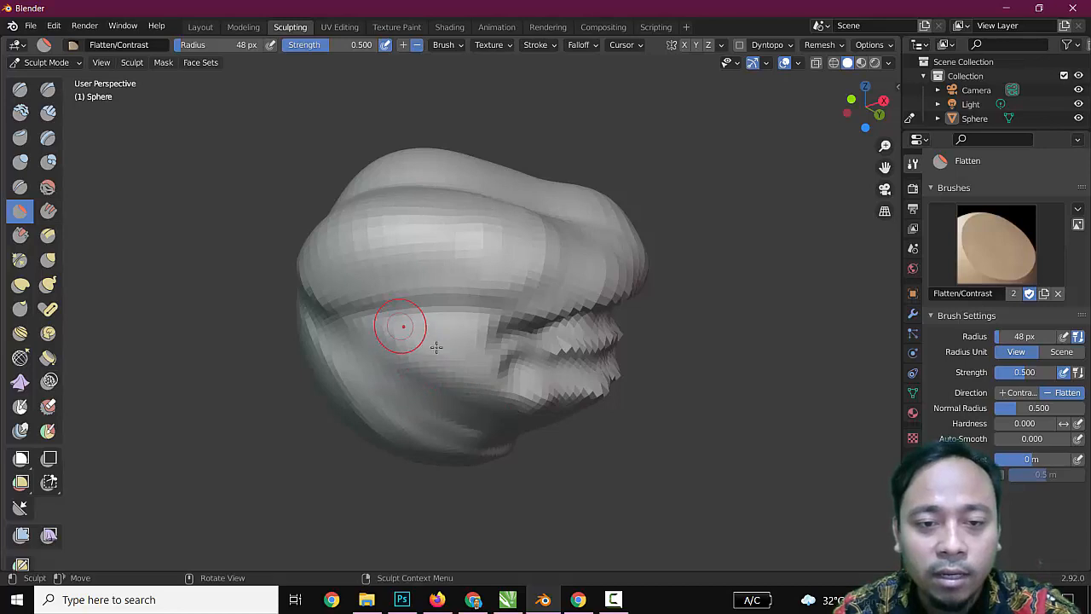
drag(431, 342, 537, 402)
mouse_move(461, 353)
mouse_down()
mouse_move(544, 389)
mouse_move(606, 390)
mouse_up()
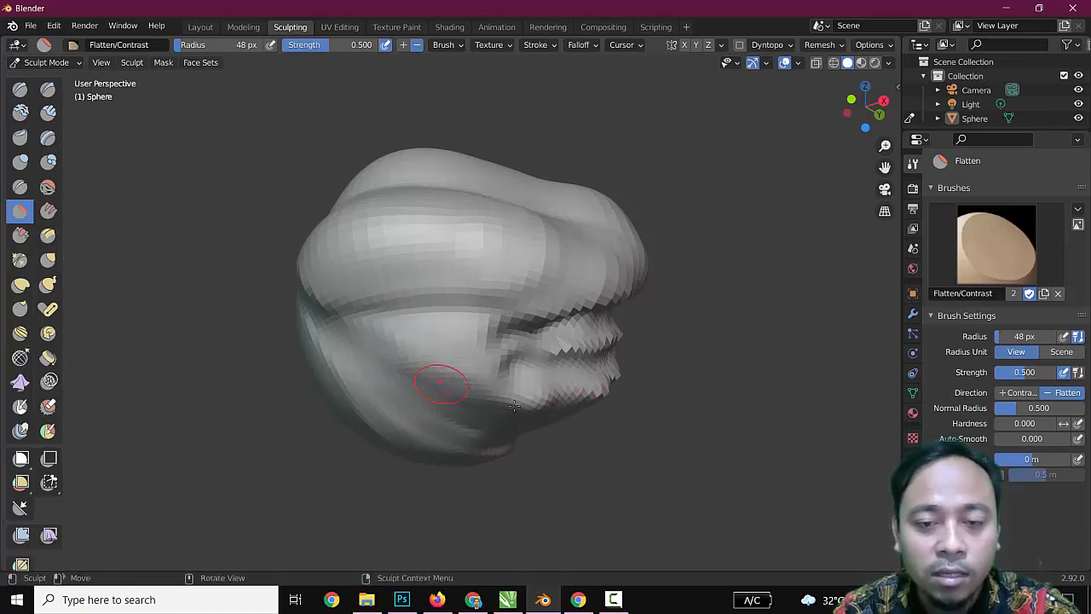
middle_drag(418, 375, 446, 319)
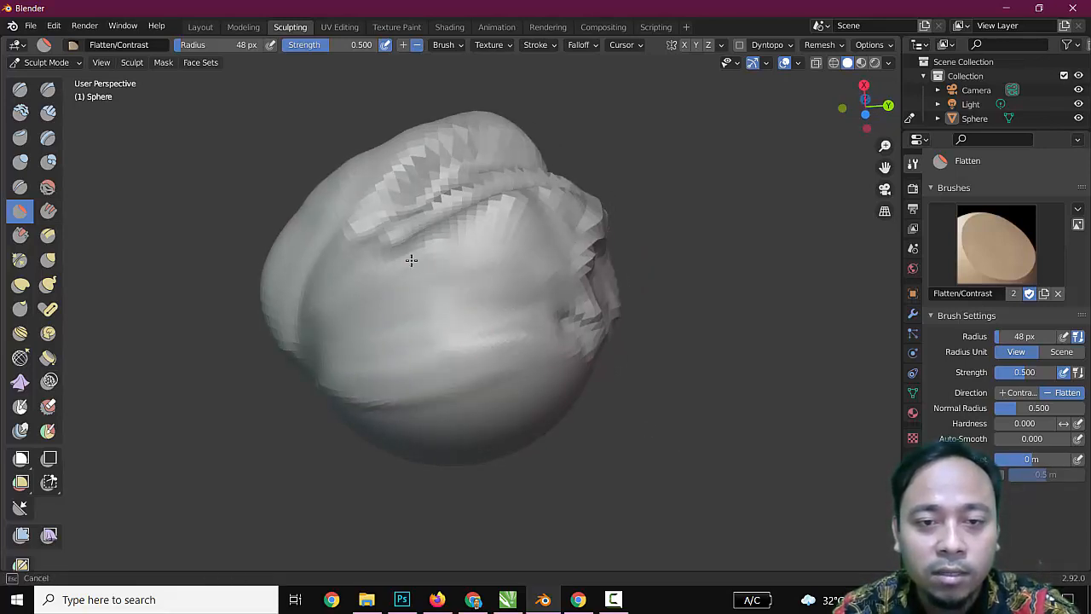
drag(411, 260, 419, 246)
mouse_move(410, 136)
mouse_down()
mouse_move(324, 240)
mouse_move(362, 235)
mouse_move(426, 196)
mouse_up()
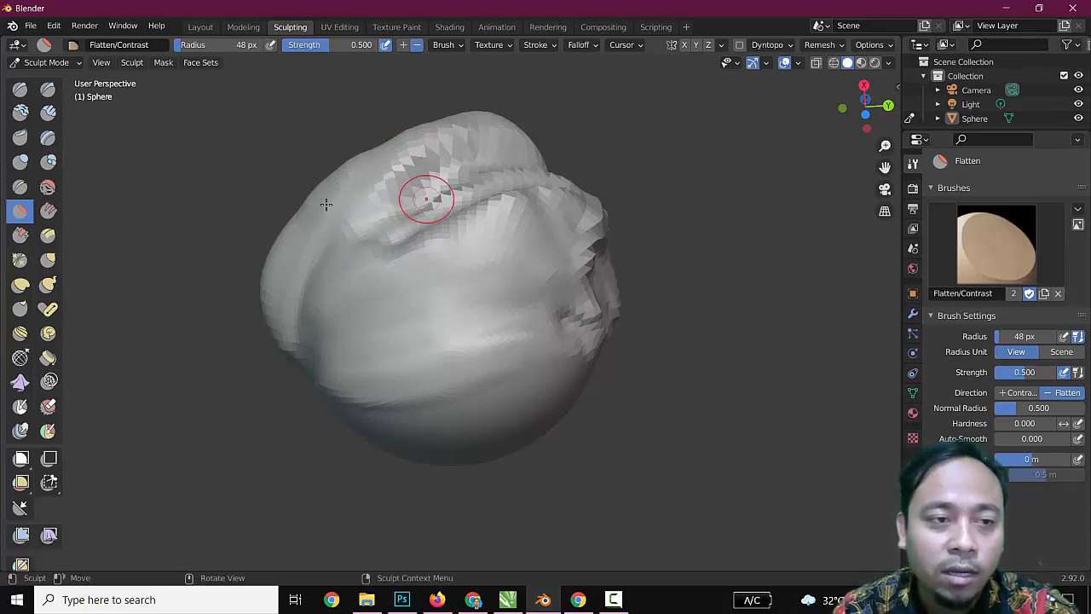
- Fill the hollows along the lower edge of the flattened area with the Fill/Deepen brush set to Fill
click(51, 212)
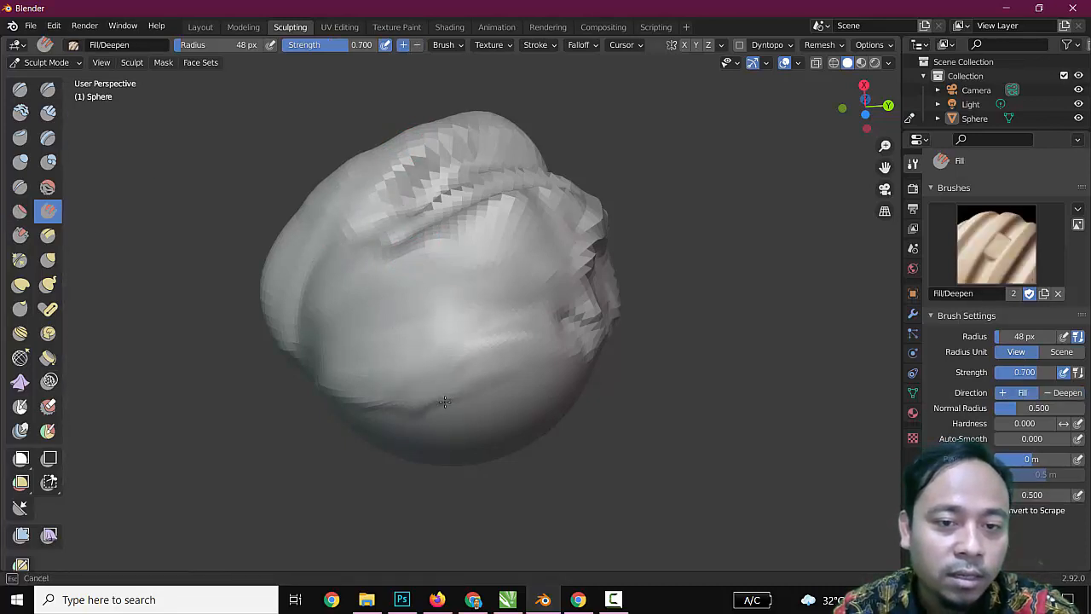
drag(444, 402, 443, 434)
drag(498, 408, 467, 438)
drag(503, 411, 465, 416)
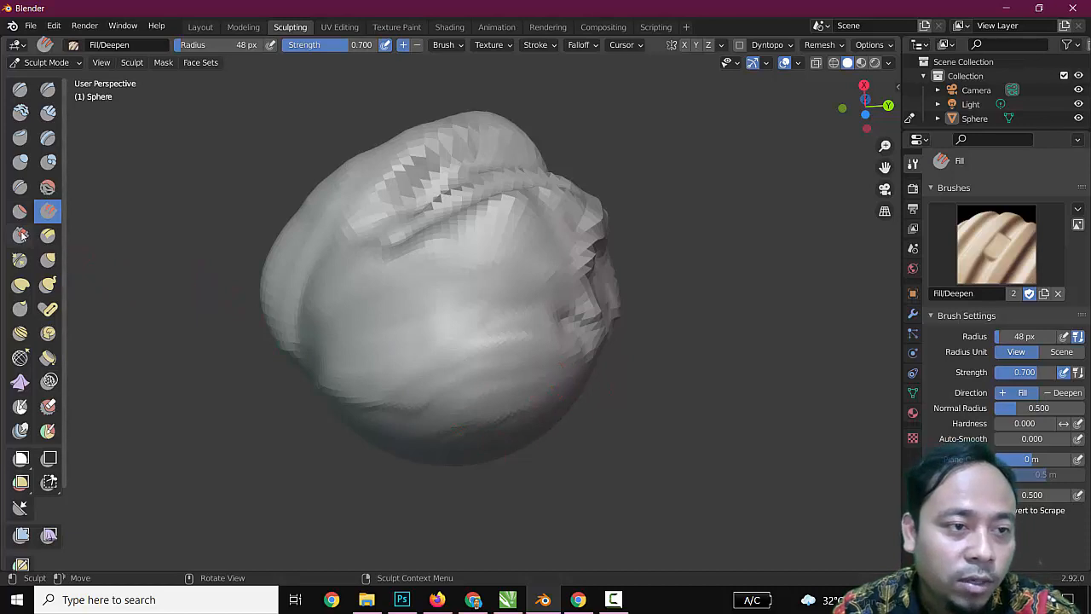
- Enlarge the Elastic Deform brush to 86 px and pull on the sphere's lower surface
click(20, 286)
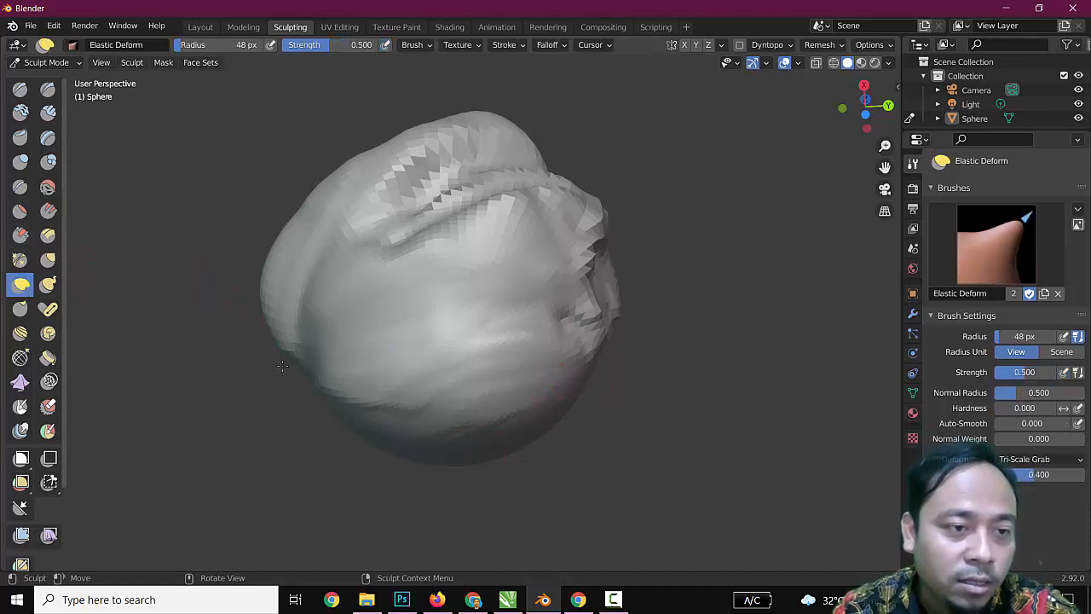
key(bracketright)
key(bracketright)
key(bracketright)
key(bracketright)
key(bracketright)
key(bracketright)
key(bracketright)
key(bracketright)
key(bracketright)
key(bracketright)
key(bracketright)
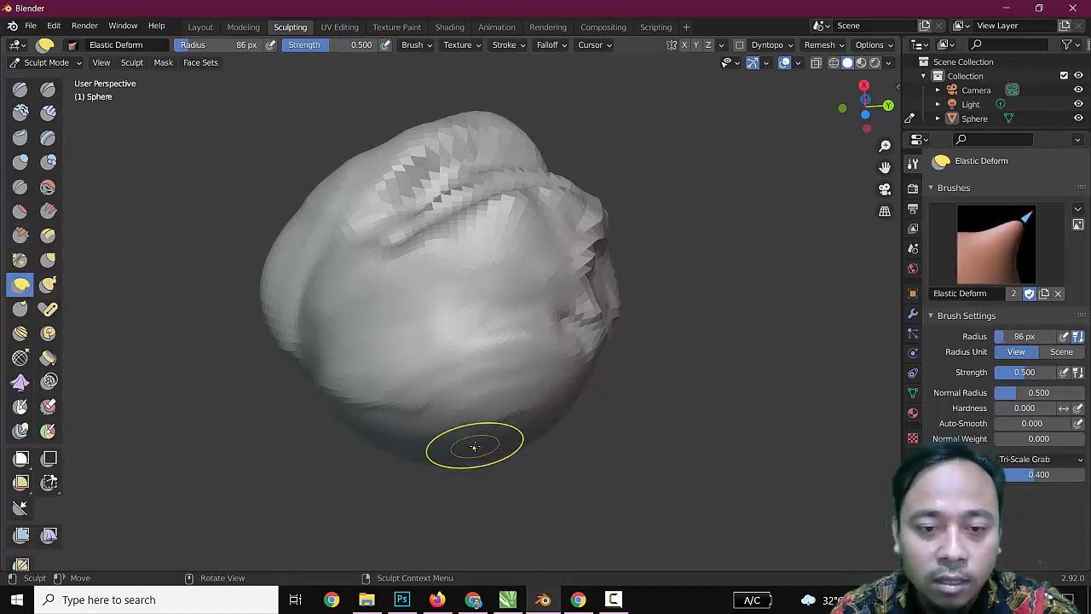
mouse_move(472, 419)
mouse_down()
mouse_move(491, 491)
mouse_move(477, 397)
mouse_move(483, 276)
mouse_move(655, 223)
mouse_up()
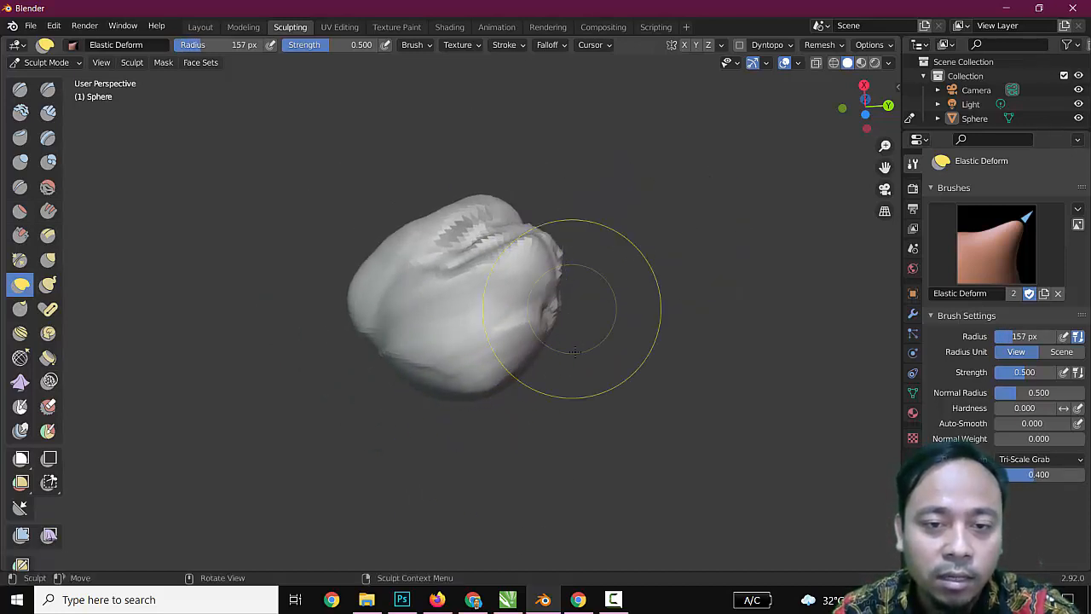
- Reduce the Elastic Deform brush to 40 px and pull at the underside and one side of the shape
scroll(580, 355, down, 1)
middle_drag(579, 357, 574, 383)
scroll(571, 376, down, 1)
middle_drag(562, 294, 547, 414)
middle_drag(450, 287, 572, 182)
key(bracketleft)
key(bracketleft)
key(bracketleft)
key(bracketleft)
key(bracketleft)
key(bracketleft)
key(bracketleft)
key(bracketleft)
key(bracketleft)
key(bracketleft)
key(bracketleft)
key(bracketleft)
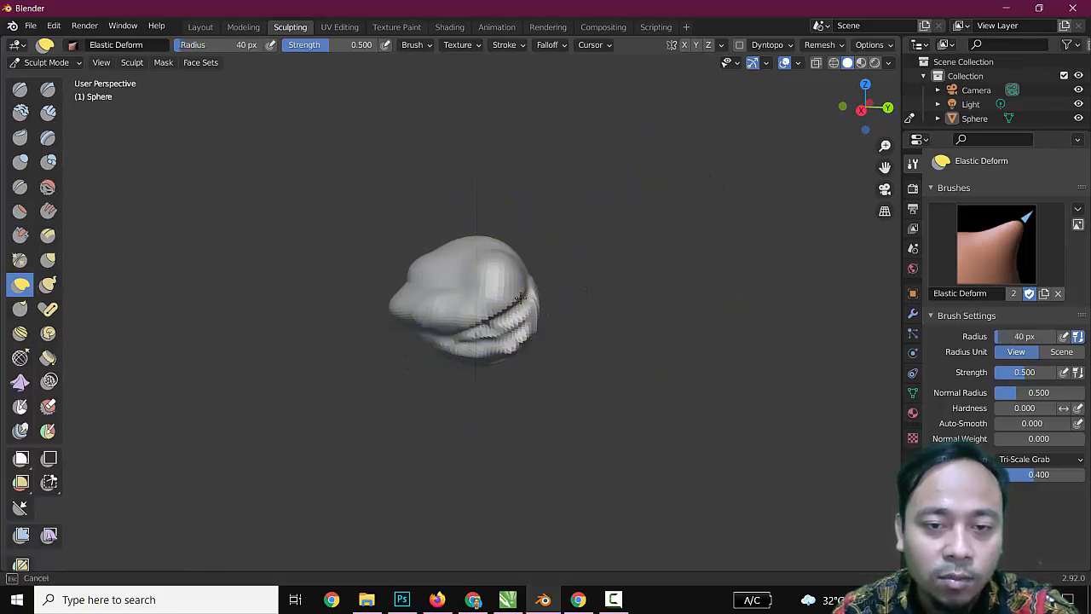
drag(472, 352, 453, 415)
drag(540, 309, 614, 304)
middle_drag(499, 349, 443, 349)
mouse_move(447, 368)
mouse_down()
mouse_move(446, 304)
mouse_move(447, 332)
mouse_up()
mouse_move(462, 376)
mouse_down()
mouse_move(465, 327)
mouse_move(451, 341)
mouse_up()
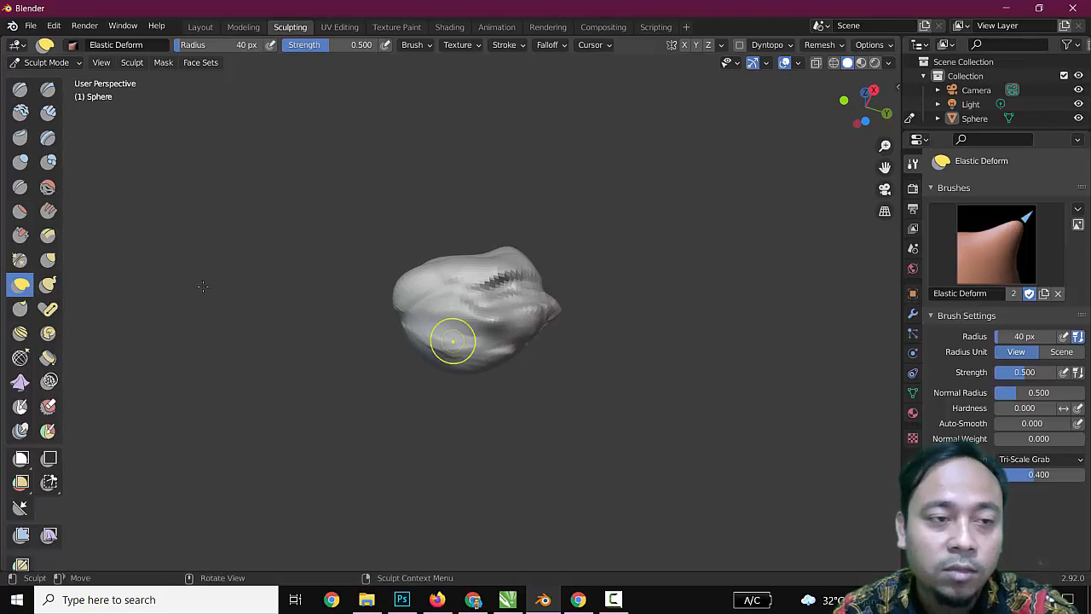
- Pull four curved horns out of the body's underside and side with the Snake Hook brush, undoing the first trial pull
click(48, 285)
mouse_move(448, 269)
mouse_down()
mouse_move(415, 198)
mouse_move(373, 175)
mouse_up()
key(ctrl+z)
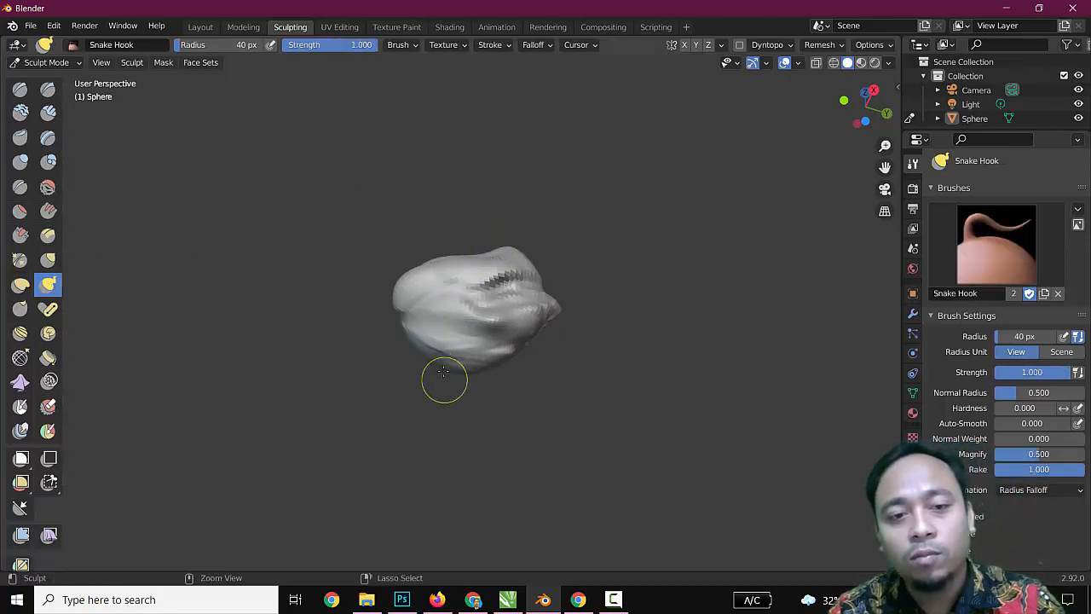
mouse_move(443, 371)
mouse_down()
mouse_move(419, 383)
mouse_move(422, 398)
mouse_up()
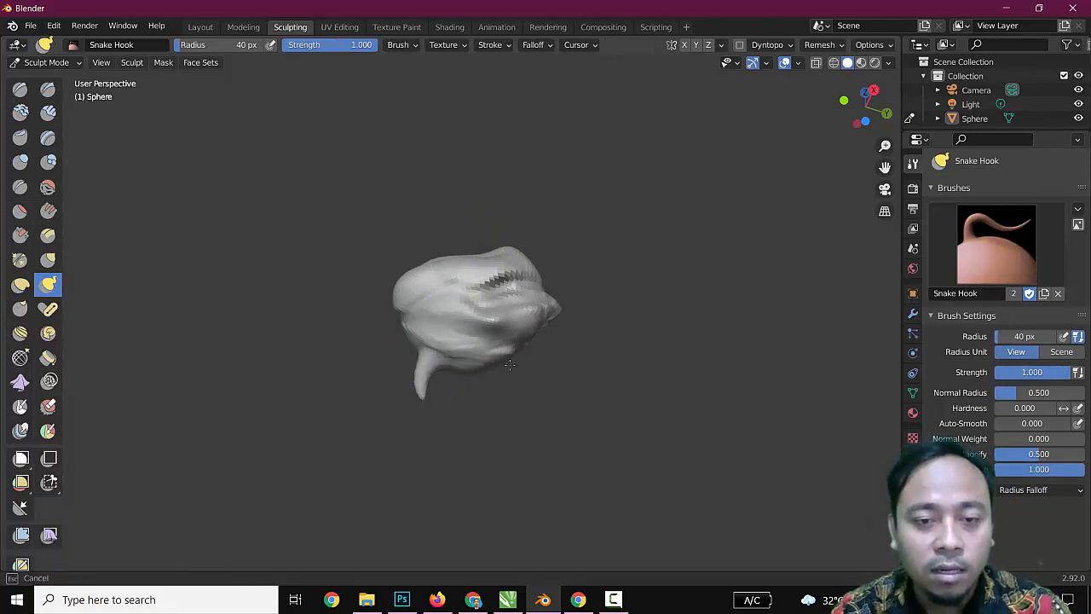
drag(509, 364, 517, 399)
mouse_move(402, 309)
mouse_down()
mouse_move(366, 308)
mouse_move(368, 283)
mouse_move(430, 260)
mouse_move(461, 220)
mouse_up()
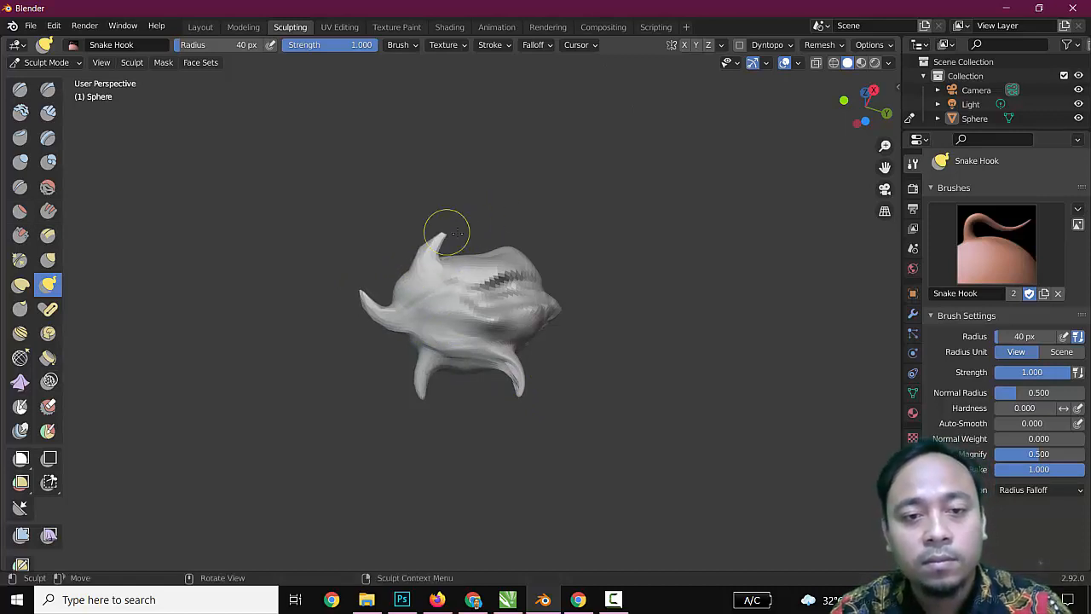
- Push the surface between the horns with short strokes of the Thumb brush
click(23, 311)
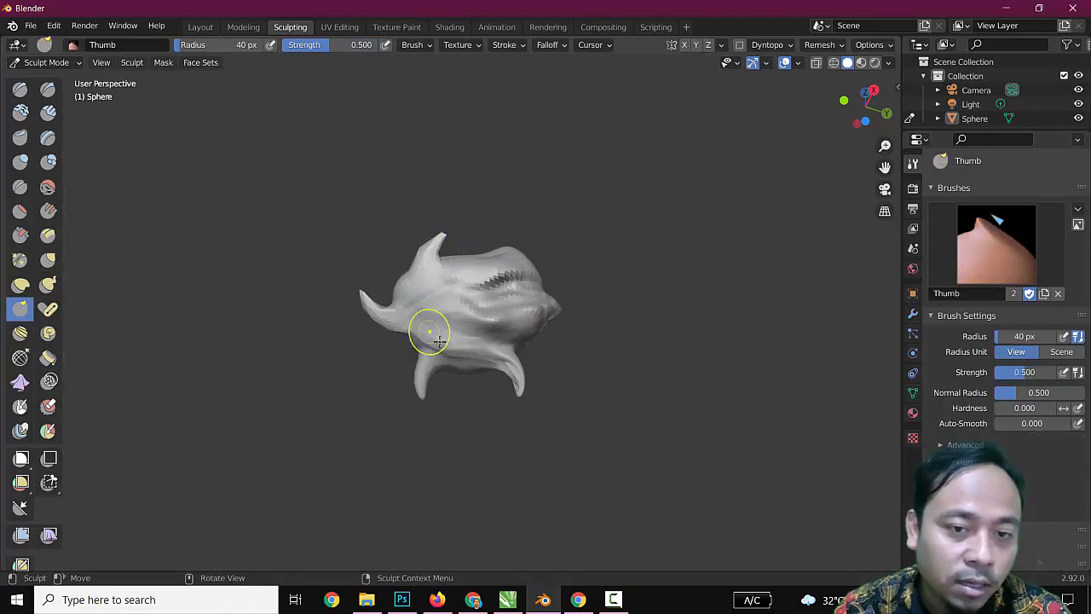
drag(439, 341, 458, 382)
drag(452, 318, 446, 333)
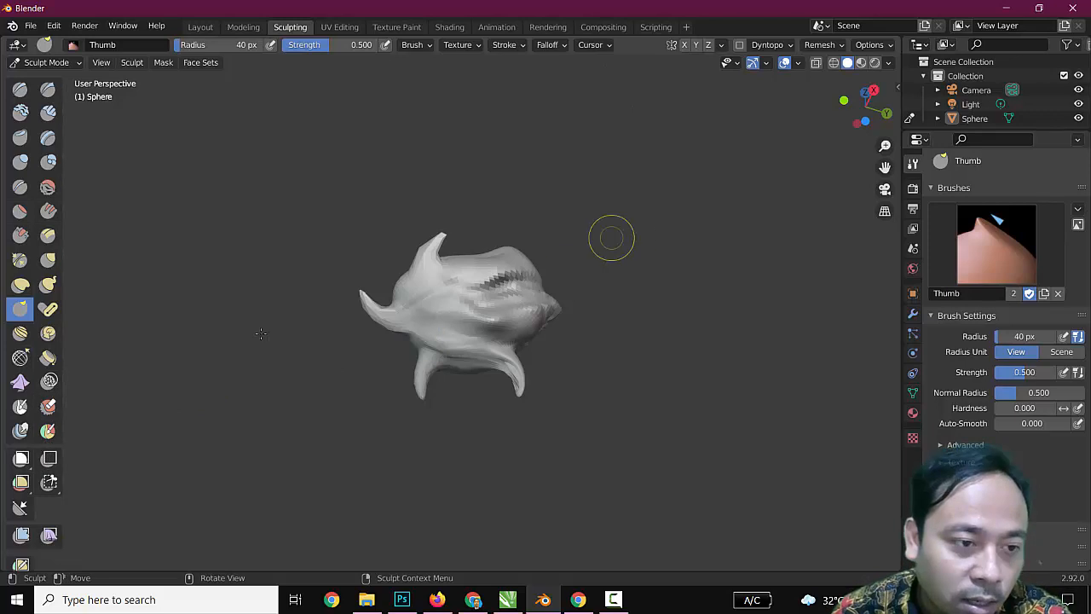
- Paint a round mask patch on the smooth upper surface with the Mask brush at a 40 px radius
click(21, 407)
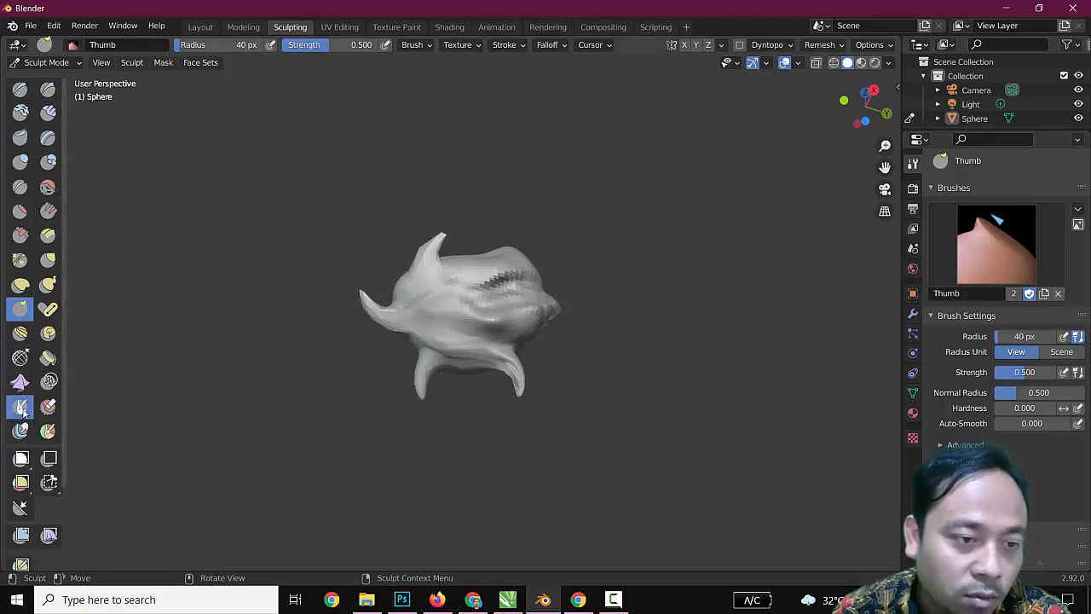
mouse_move(608, 202)
middle_down()
mouse_move(576, 289)
mouse_move(609, 394)
middle_up()
scroll(475, 270, up, 3)
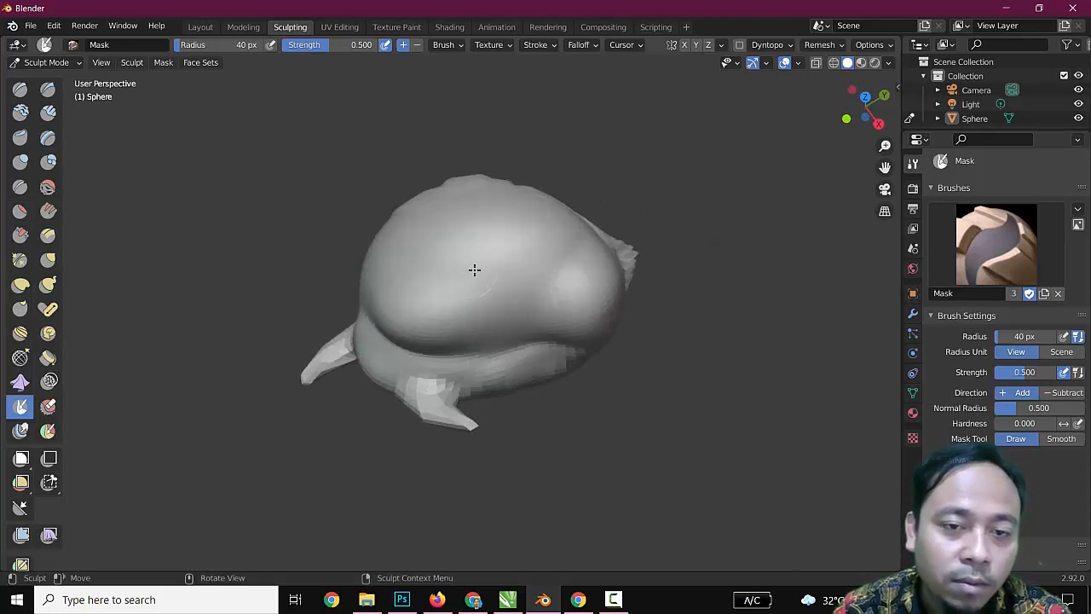
scroll(475, 269, up, 2)
mouse_move(478, 224)
mouse_down()
mouse_move(475, 236)
mouse_move(488, 221)
mouse_move(509, 224)
mouse_move(458, 251)
mouse_move(516, 226)
mouse_move(500, 244)
mouse_move(511, 224)
mouse_move(536, 236)
mouse_up()
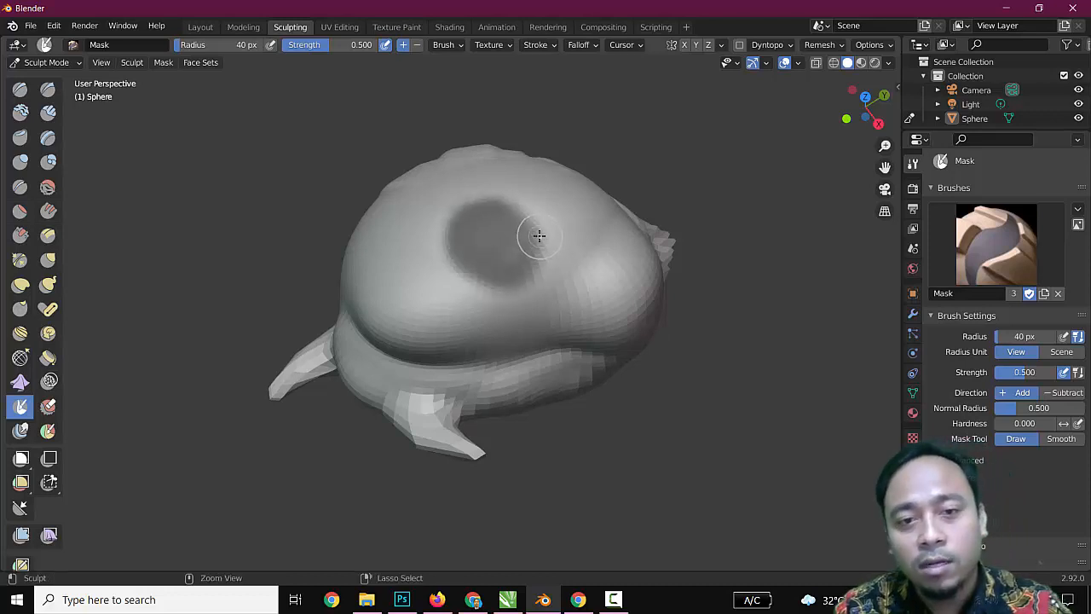
- Clear the round mask and paint an elongated diagonal mask stripe across the upper surface
key(alt+m)
mouse_move(440, 241)
mouse_down()
mouse_move(580, 190)
mouse_move(424, 266)
mouse_move(611, 207)
mouse_up()
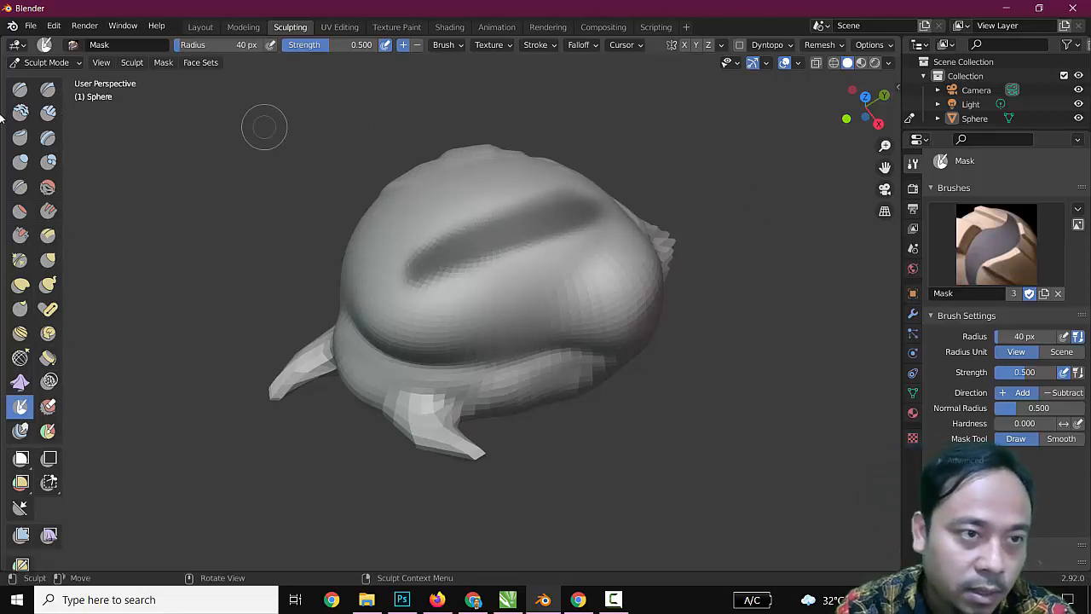
- Raise the surface around the masked stripe with the Draw brush at strength 0.538, then undo the last change
click(21, 90)
mouse_move(595, 228)
mouse_down()
mouse_move(404, 282)
mouse_move(588, 229)
mouse_move(427, 281)
mouse_move(489, 272)
mouse_up()
mouse_move(425, 294)
mouse_down()
mouse_move(607, 223)
mouse_move(470, 275)
mouse_move(451, 251)
mouse_move(520, 209)
mouse_move(410, 270)
mouse_move(591, 197)
mouse_up()
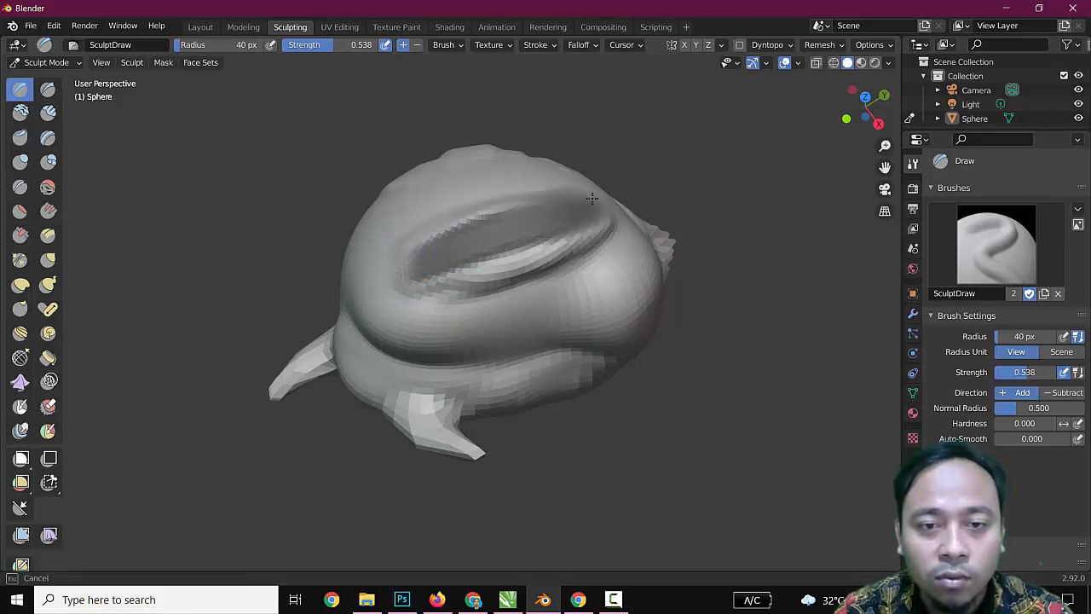
drag(420, 270, 518, 283)
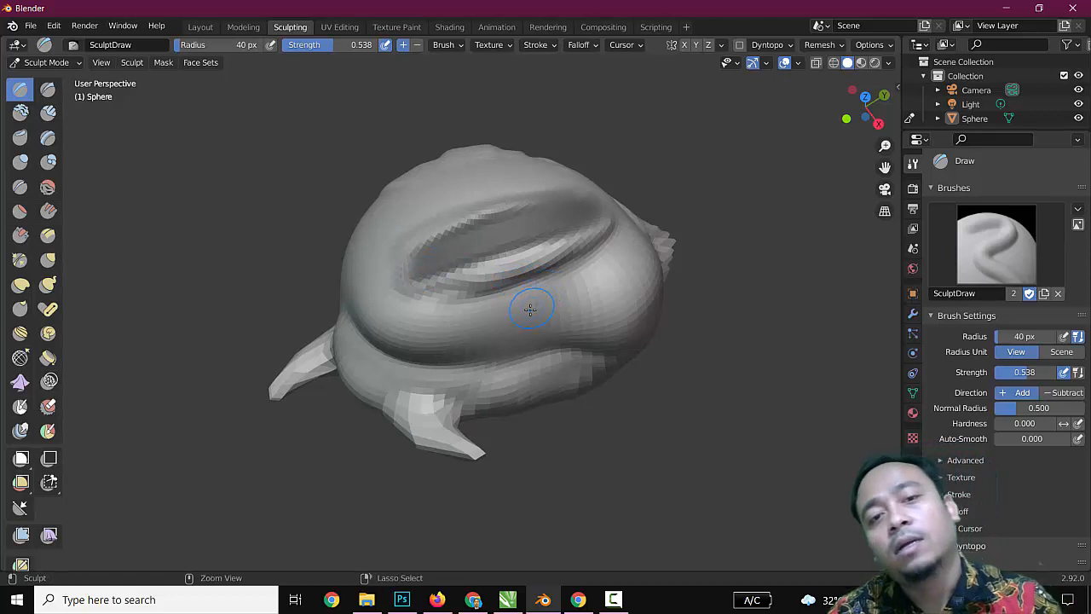
key(ctrl+z)
mouse_move(668, 153)
middle_down()
mouse_move(666, 201)
mouse_move(466, 323)
middle_up()
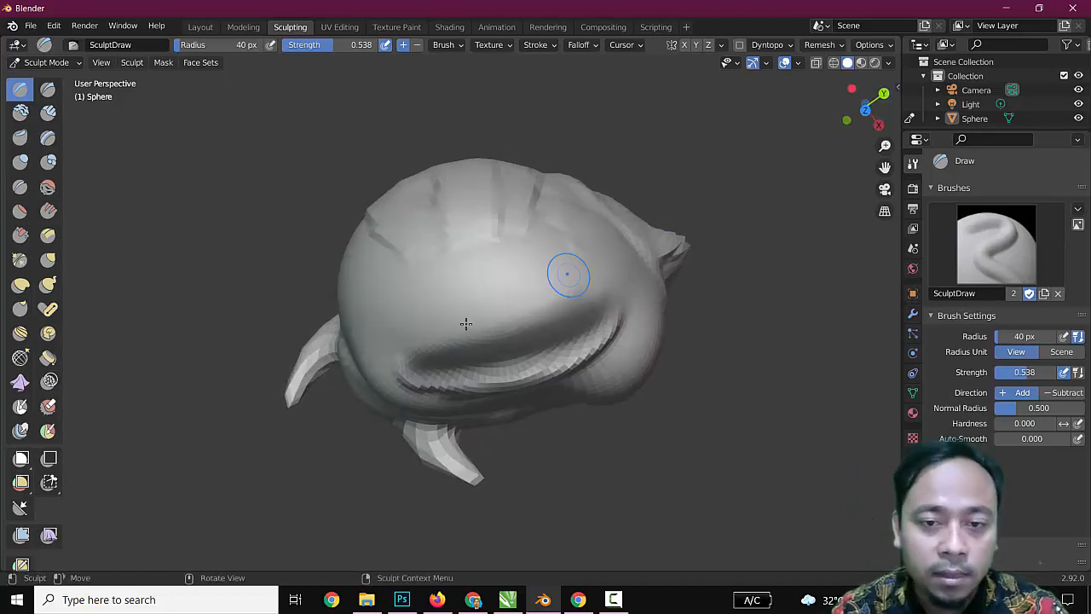
- Build up a raised rim around both sides and ends of the masked stripe with the Draw brush, then stroke across the mask and undo
mouse_move(408, 347)
mouse_down()
mouse_move(513, 322)
mouse_move(616, 274)
mouse_move(375, 356)
mouse_move(401, 366)
mouse_up()
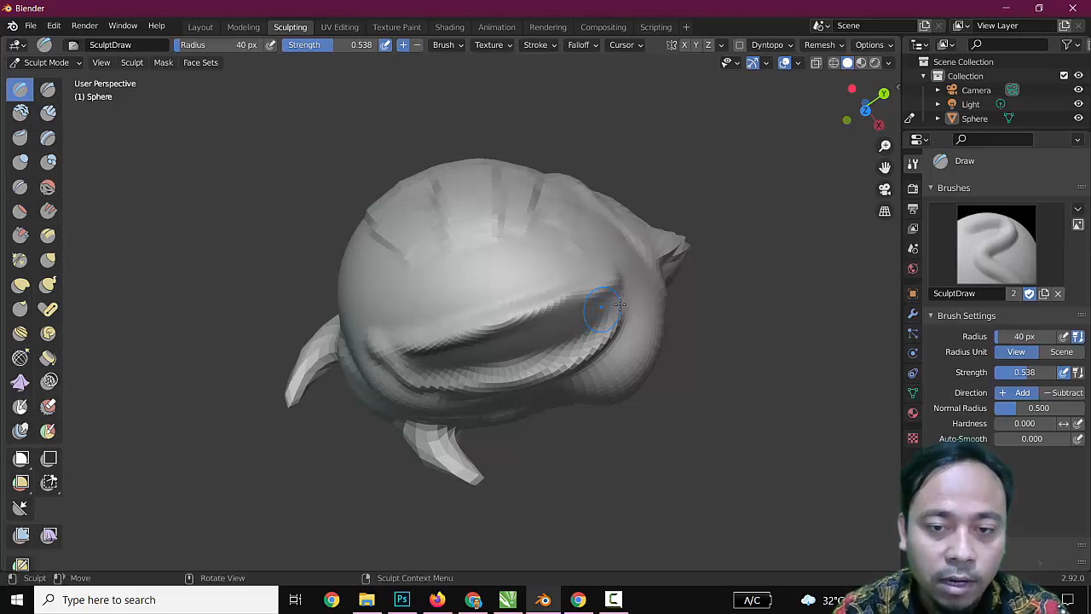
drag(622, 297, 610, 314)
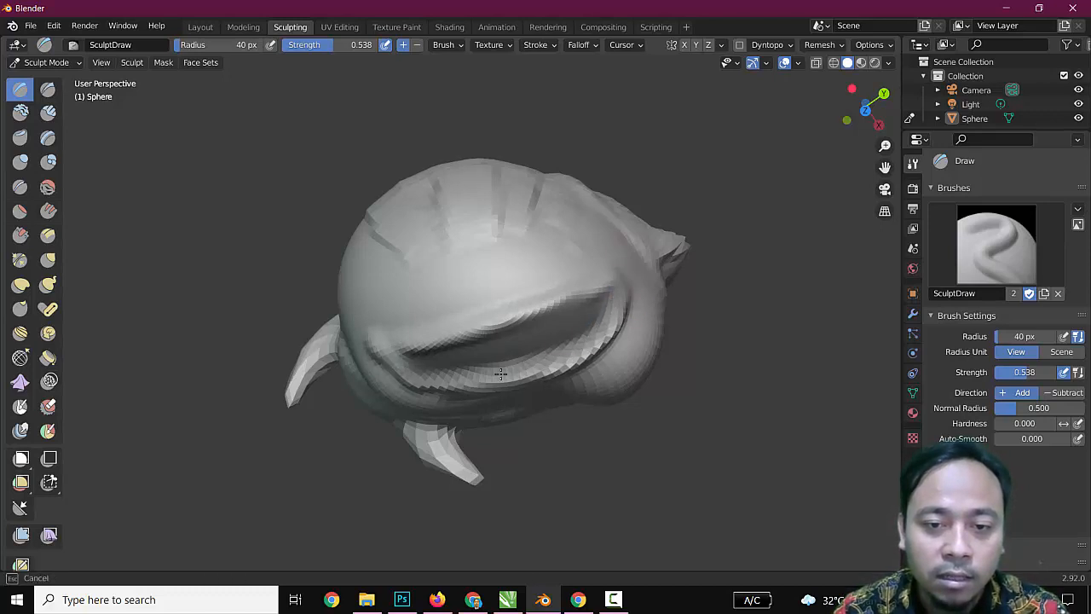
drag(416, 380, 406, 372)
scroll(521, 289, down, 1)
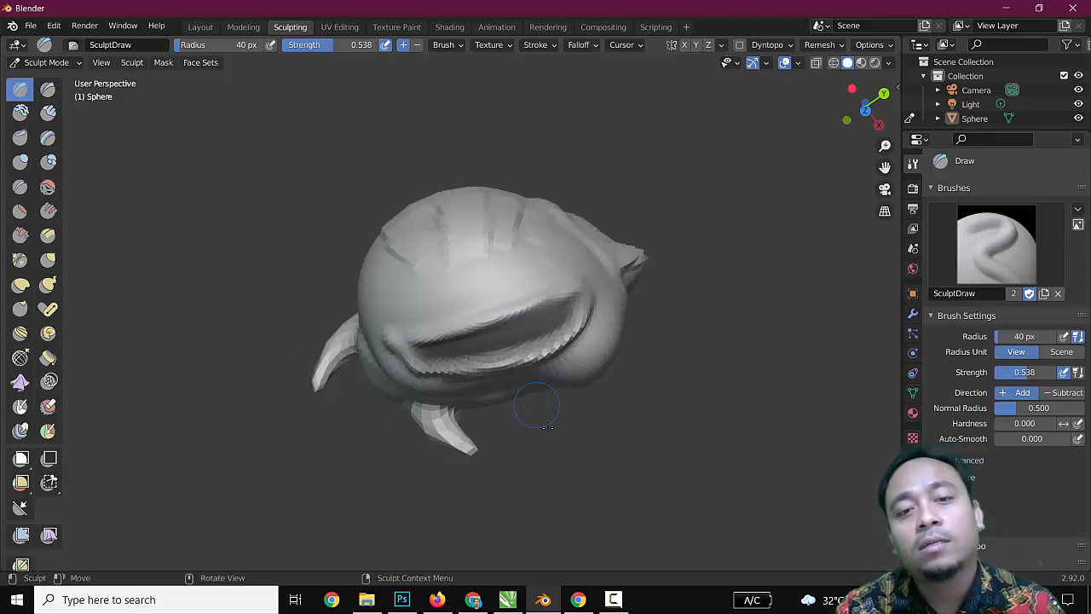
mouse_move(538, 409)
middle_down()
mouse_move(501, 392)
mouse_move(568, 395)
middle_up()
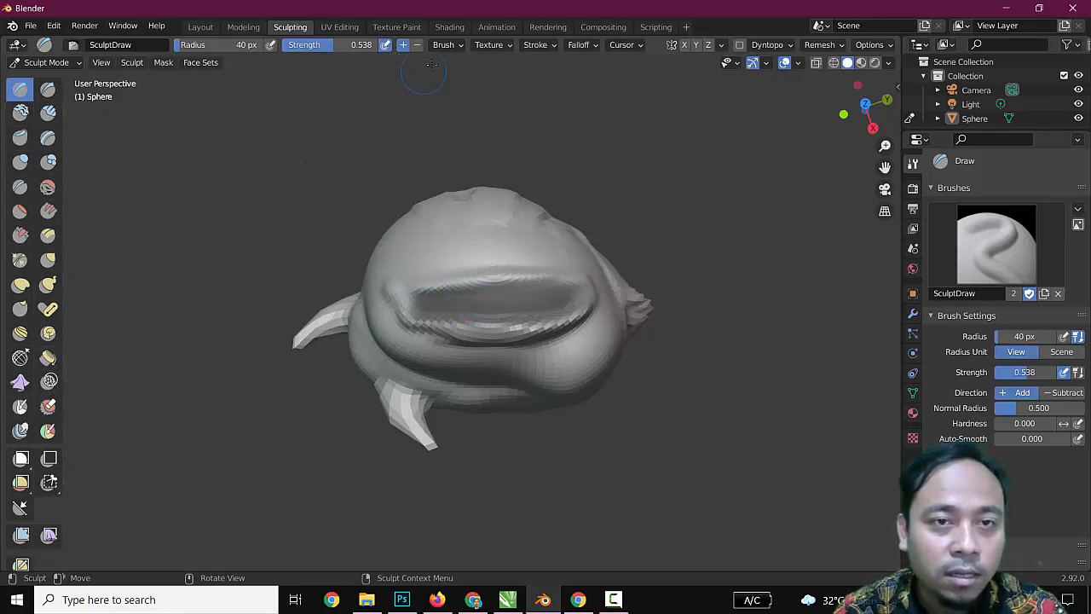
mouse_move(566, 287)
mouse_down()
mouse_move(478, 280)
mouse_move(575, 267)
mouse_move(410, 293)
mouse_move(435, 295)
mouse_up()
key(ctrl+z)
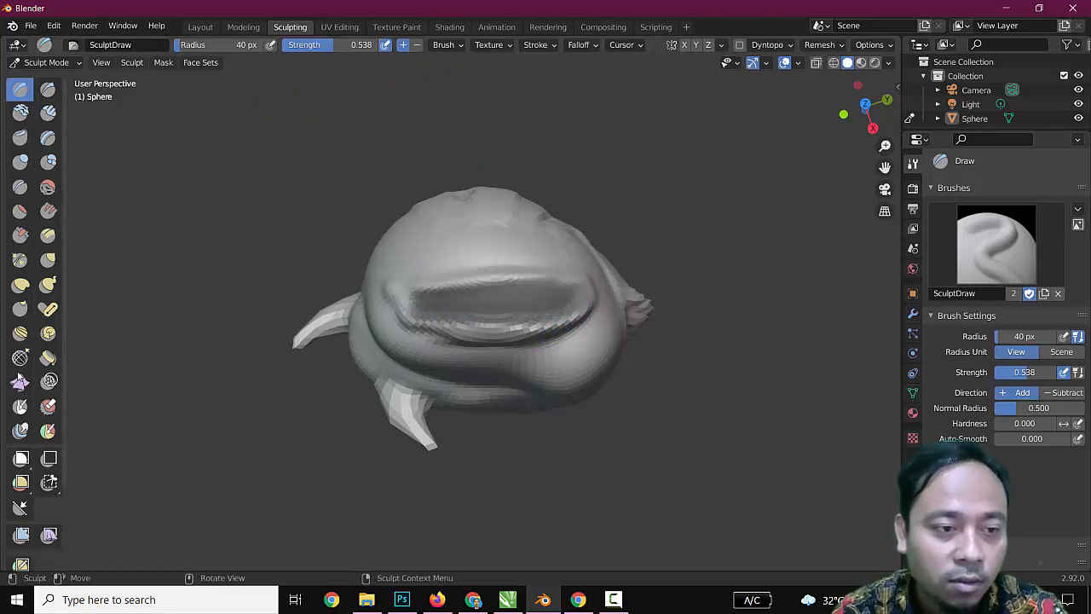
- Erase the mask from the recessed stripe with the Mask brush set to Subtract at strength 0.500
click(20, 406)
mouse_move(560, 261)
mouse_down()
mouse_move(409, 290)
mouse_move(556, 271)
mouse_move(409, 309)
mouse_move(587, 328)
mouse_move(581, 296)
mouse_move(512, 329)
mouse_move(541, 273)
mouse_up()
click(417, 45)
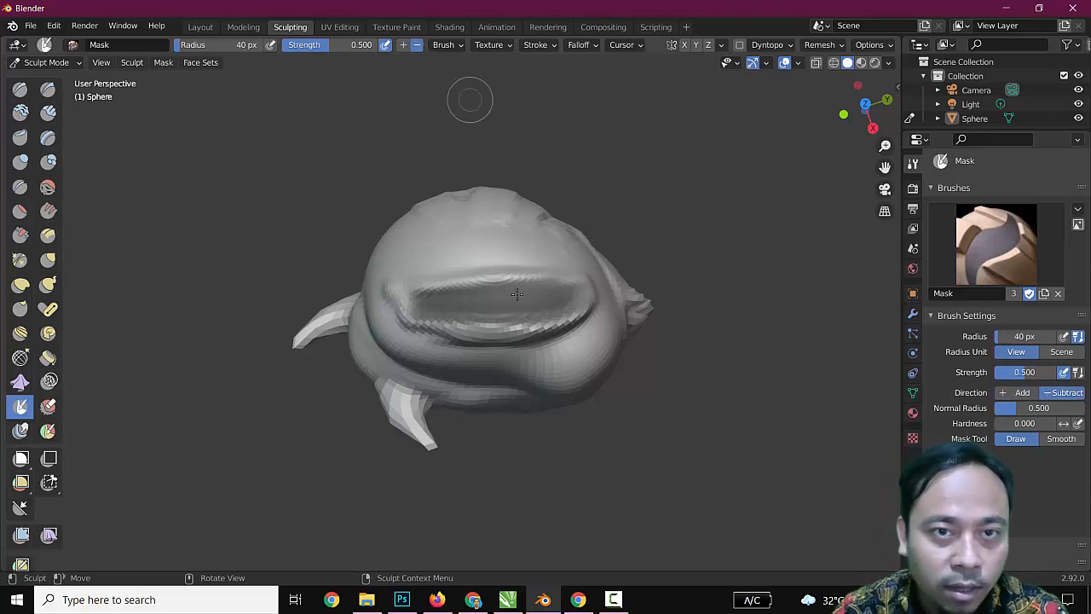
mouse_move(512, 317)
mouse_down()
mouse_move(468, 312)
mouse_move(554, 294)
mouse_move(398, 304)
mouse_move(511, 294)
mouse_move(393, 370)
mouse_up()
drag(417, 291, 411, 297)
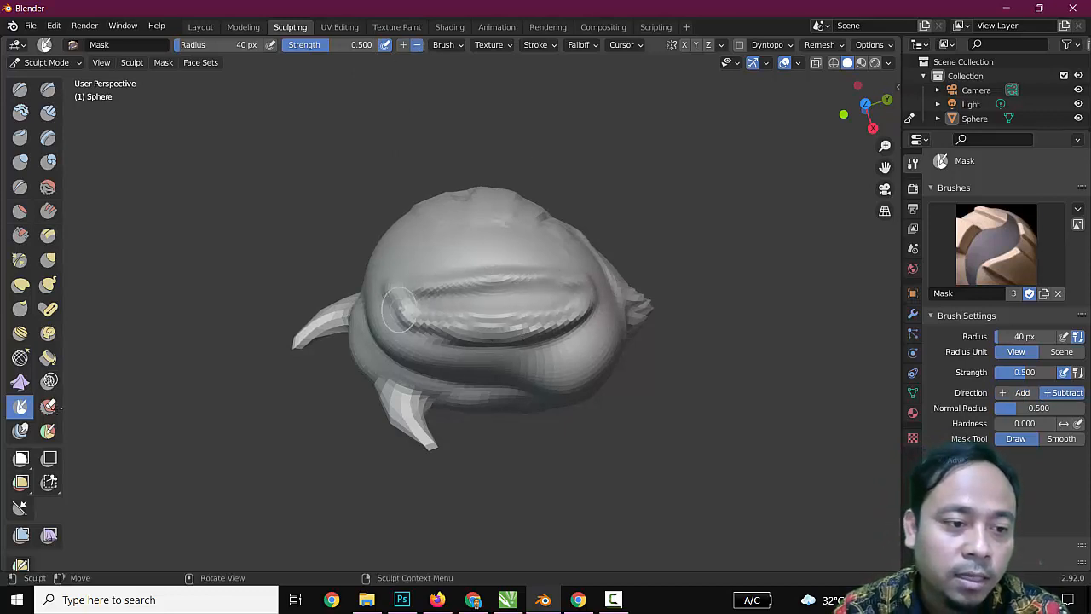
scroll(38, 503, down, 2)
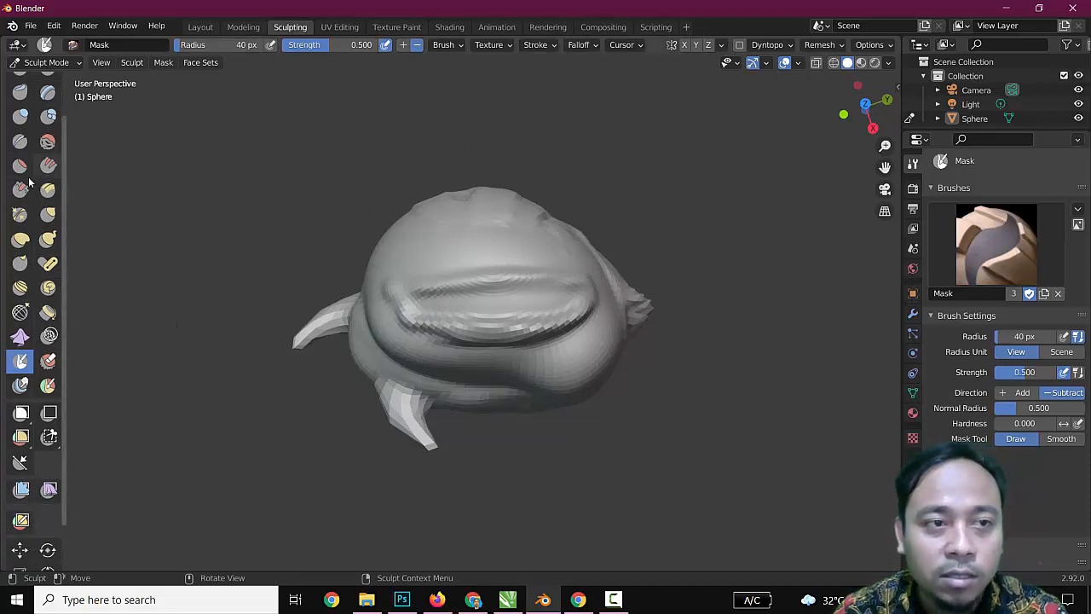
scroll(47, 247, up, 2)
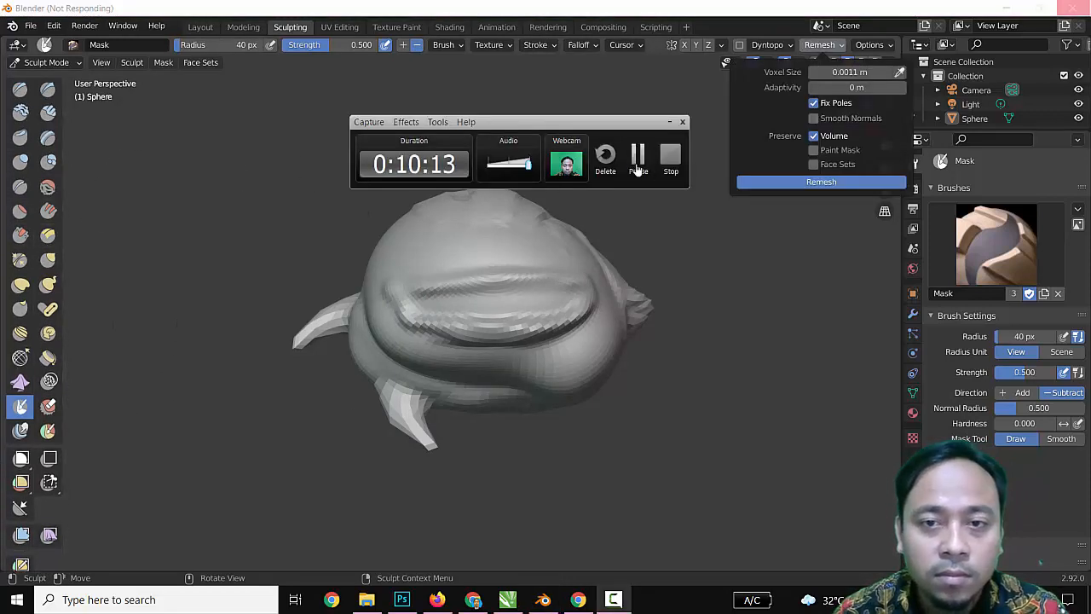
click(639, 158)
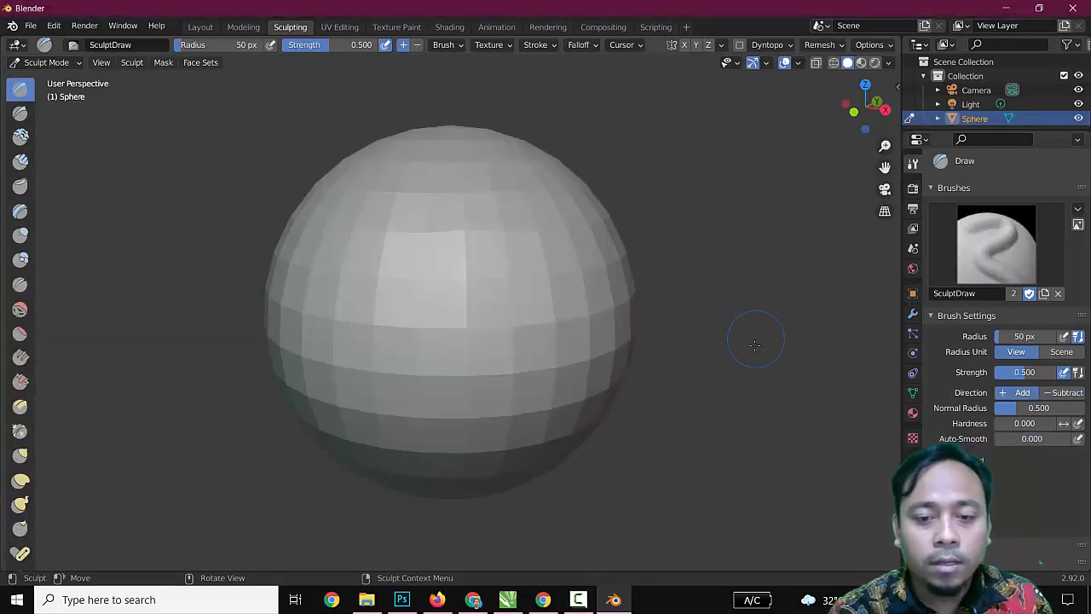